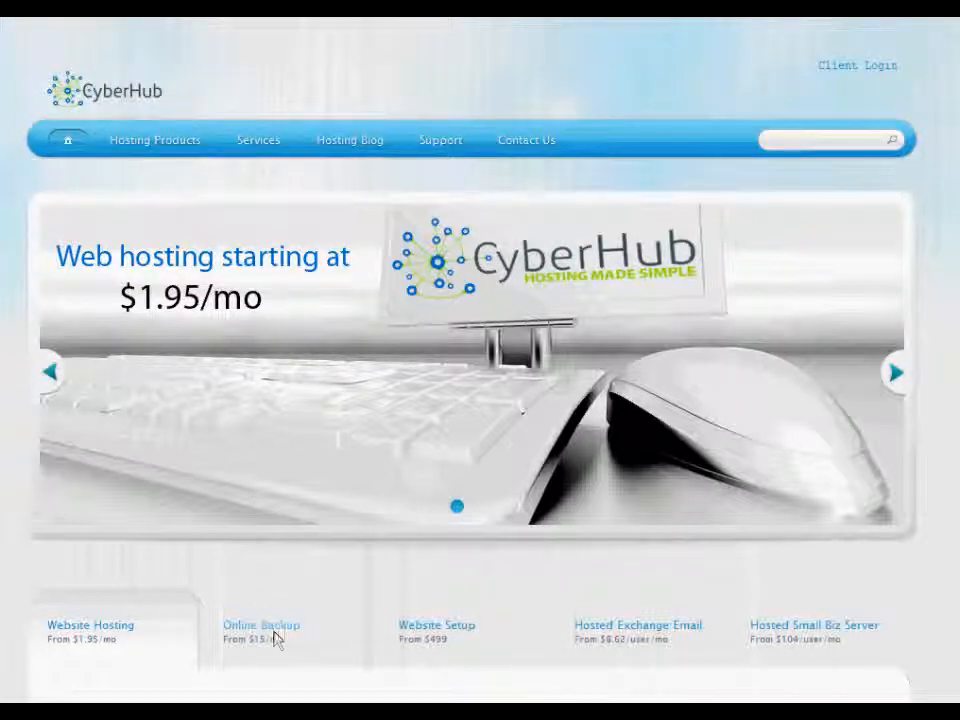
Open the online backup plan comparison and order the Backup 5GB plan.
{"action": "scroll", "coordinate": [276, 638], "scroll_direction": "down", "scroll_amount": 3}
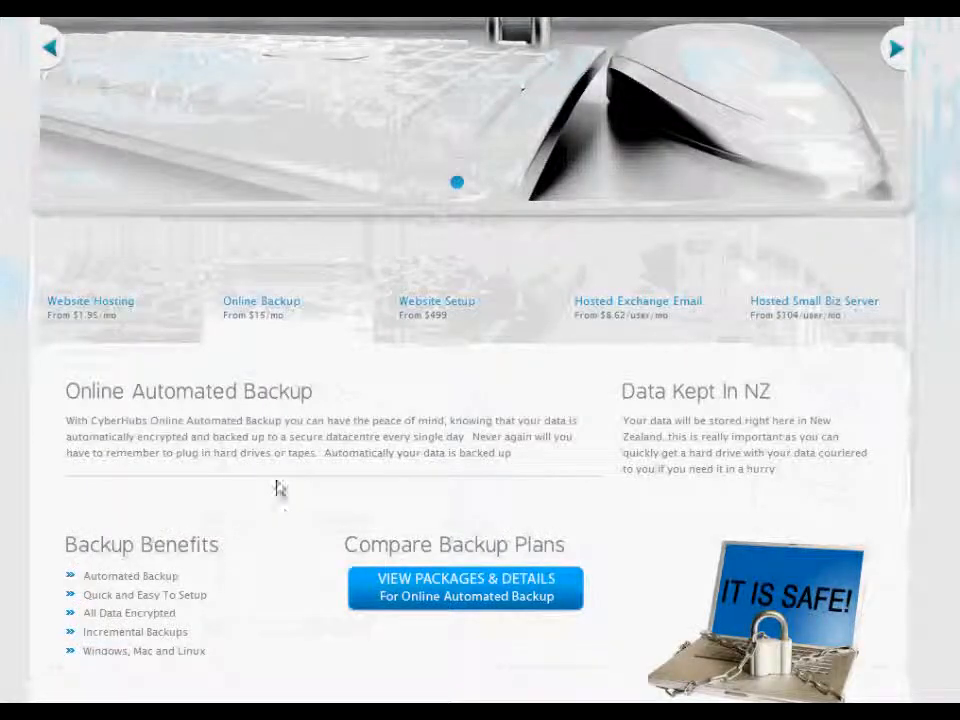
{"action": "scroll", "coordinate": [291, 311], "scroll_direction": "down", "scroll_amount": 1}
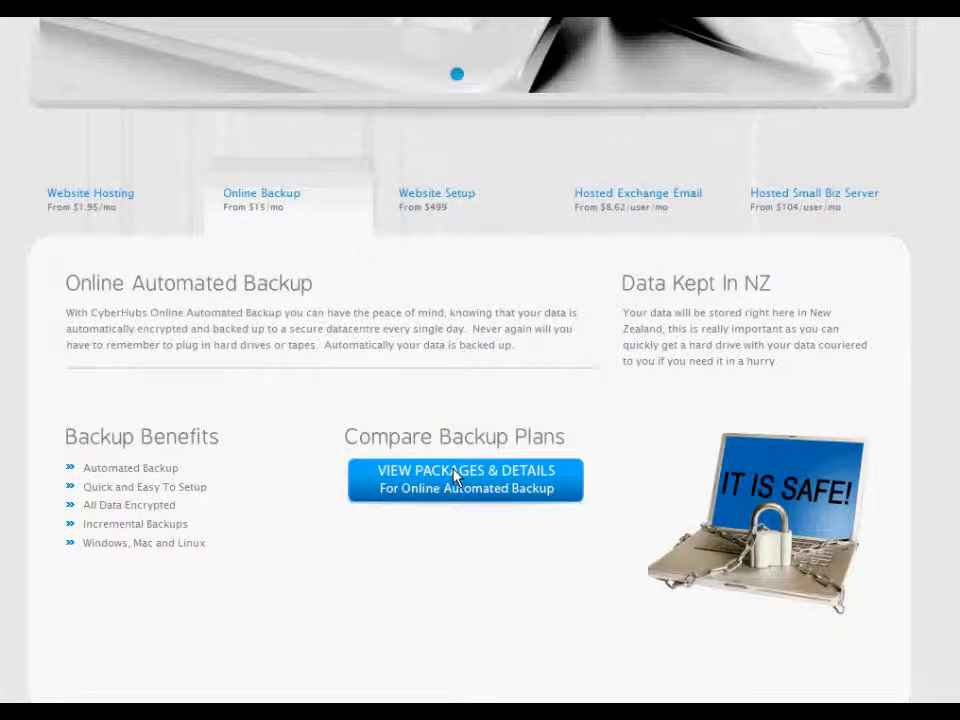
{"action": "left_click", "coordinate": [455, 476]}
{"action": "scroll", "coordinate": [455, 480], "scroll_direction": "down", "scroll_amount": 2}
{"action": "scroll", "coordinate": [452, 429], "scroll_direction": "down", "scroll_amount": 1}
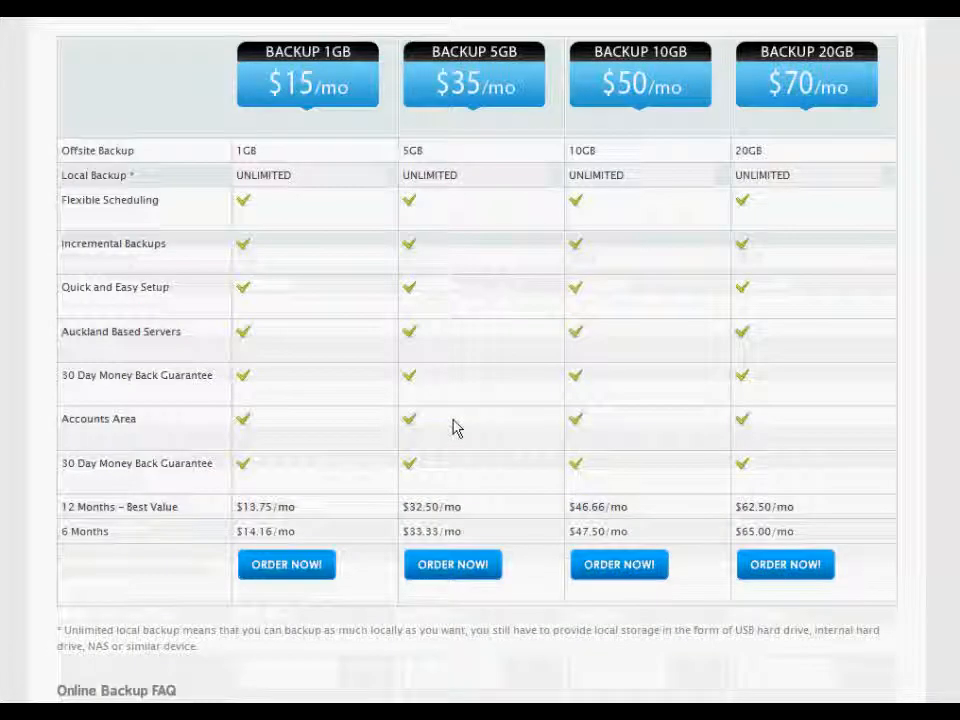
{"action": "left_click", "coordinate": [449, 566]}
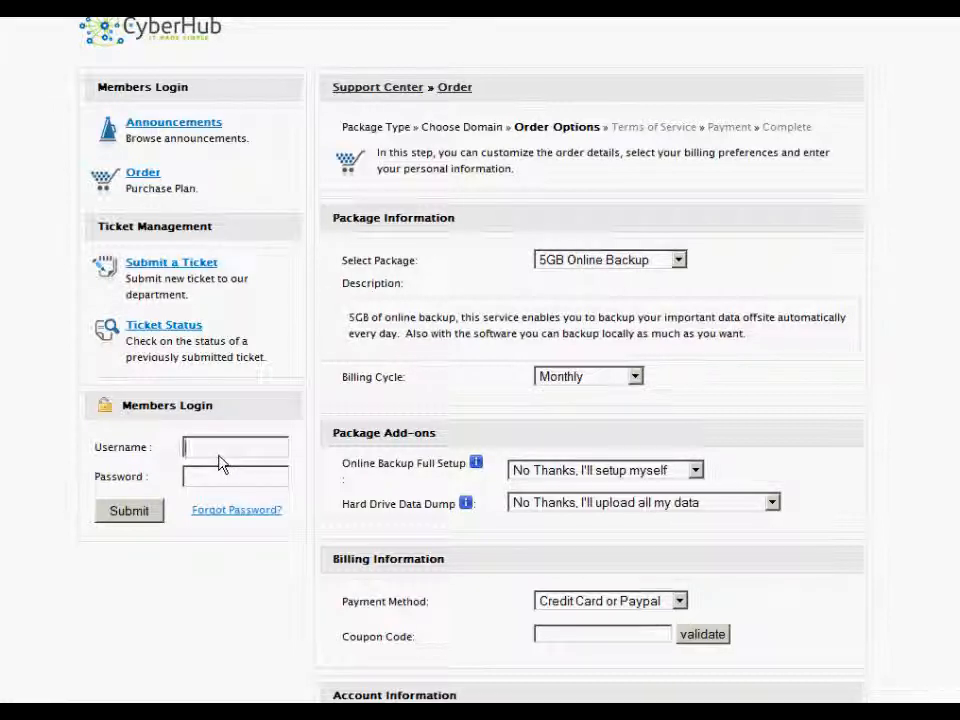
Log in to the members area with the stored username and account password.
{"action": "type", "text": "dan"}
{"action": "key", "text": "Down"}
{"action": "key", "text": "Down"}
{"action": "key", "text": "Return"}
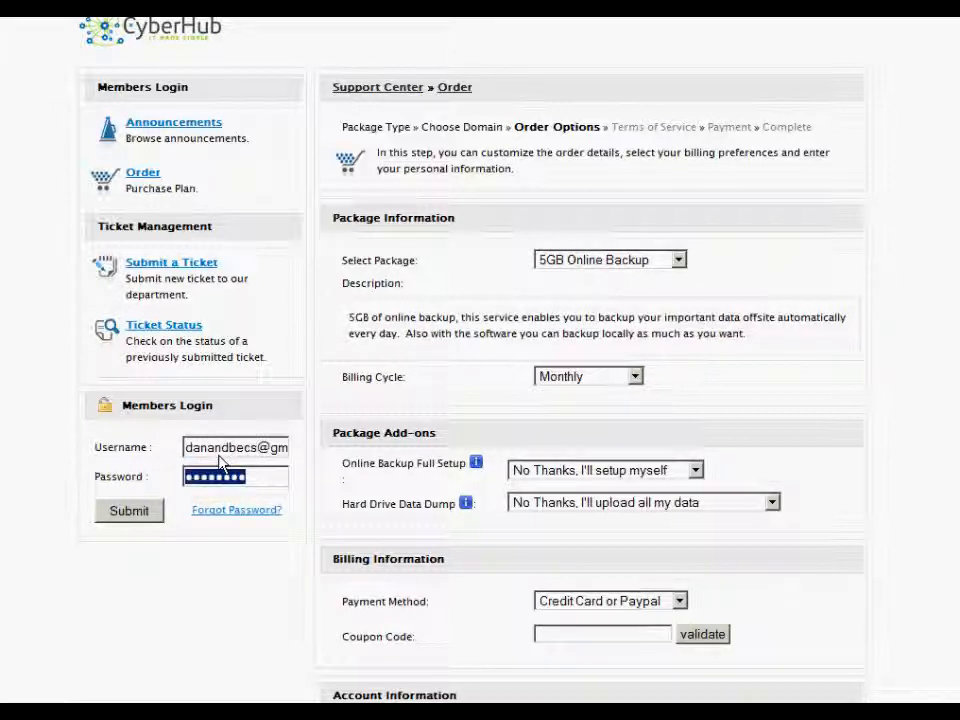
{"action": "left_click", "coordinate": [129, 511]}
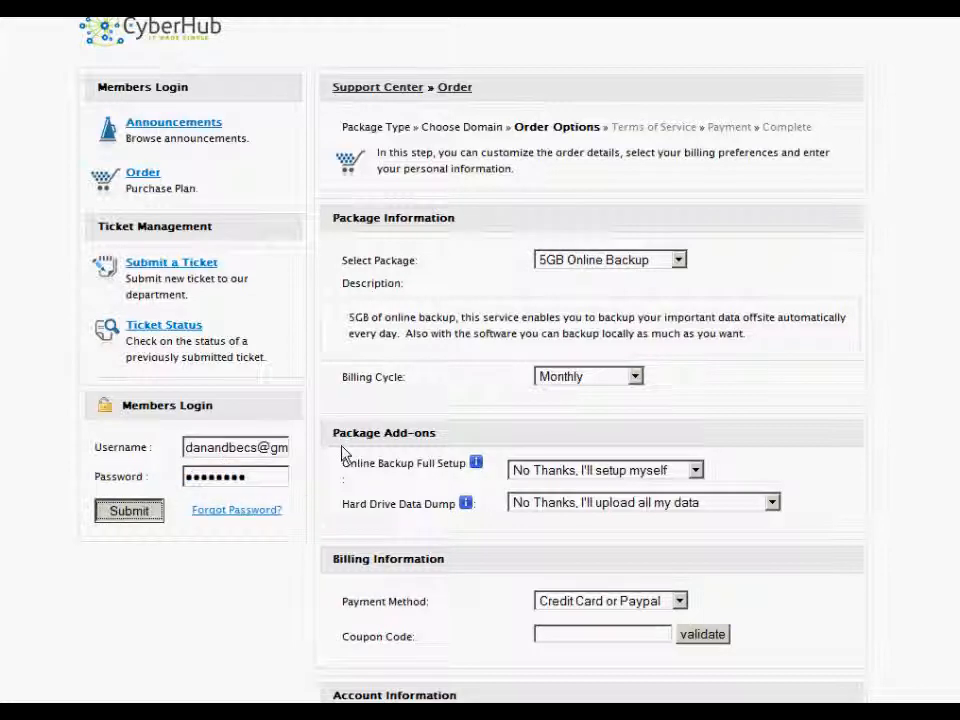
Start an Online Backup order and choose the 5GB Online Backup package.
{"action": "scroll", "coordinate": [581, 368], "scroll_direction": "down", "scroll_amount": 2}
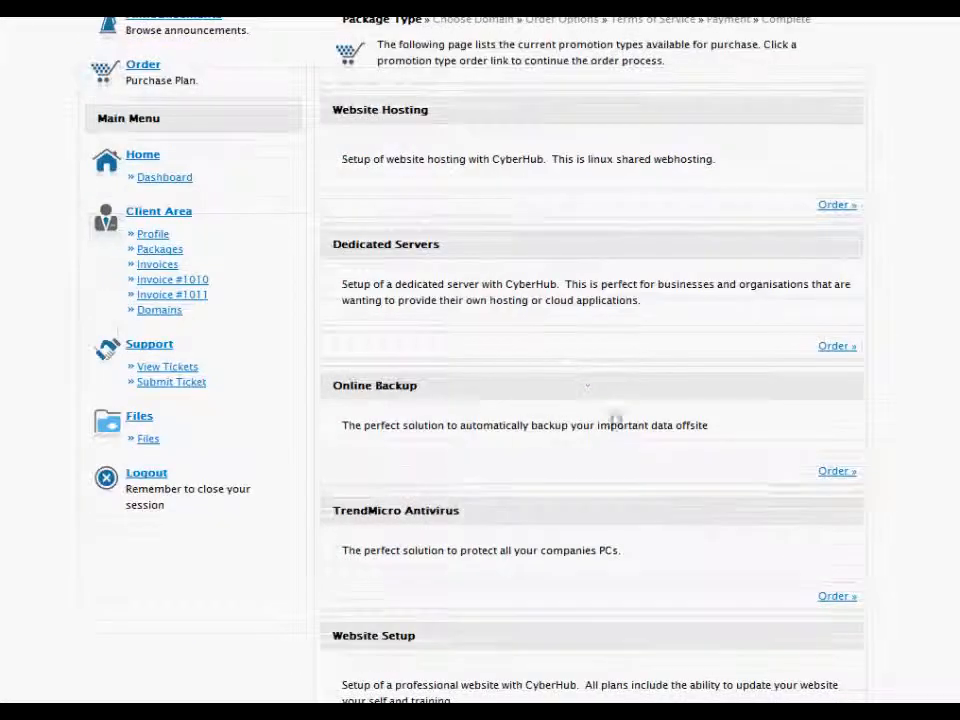
{"action": "left_click", "coordinate": [838, 471]}
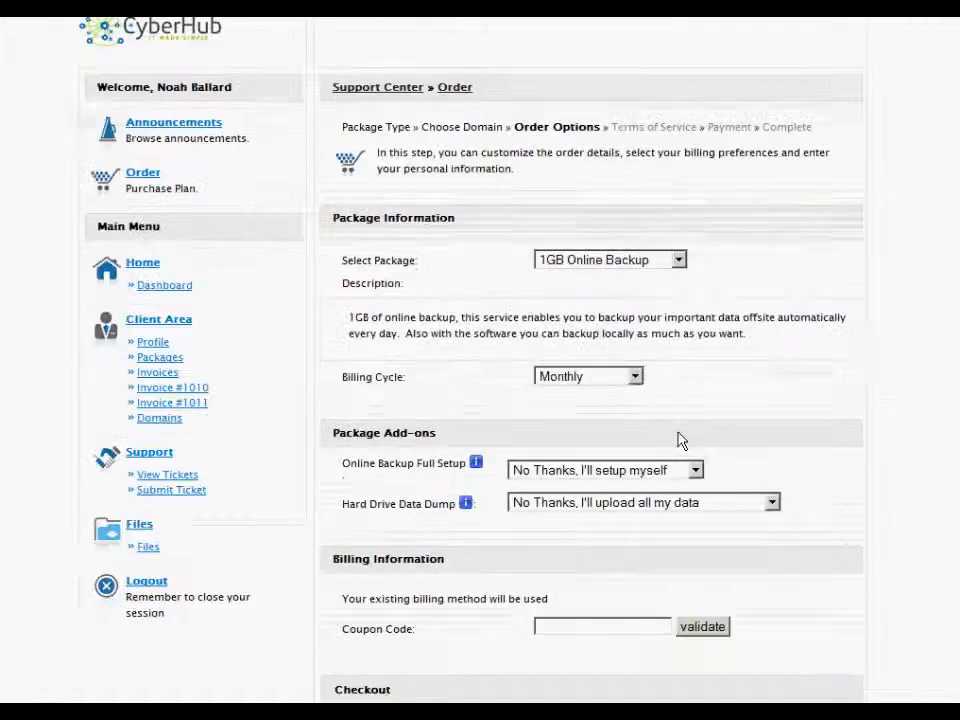
{"action": "left_click", "coordinate": [680, 262]}
{"action": "left_click", "coordinate": [676, 294]}
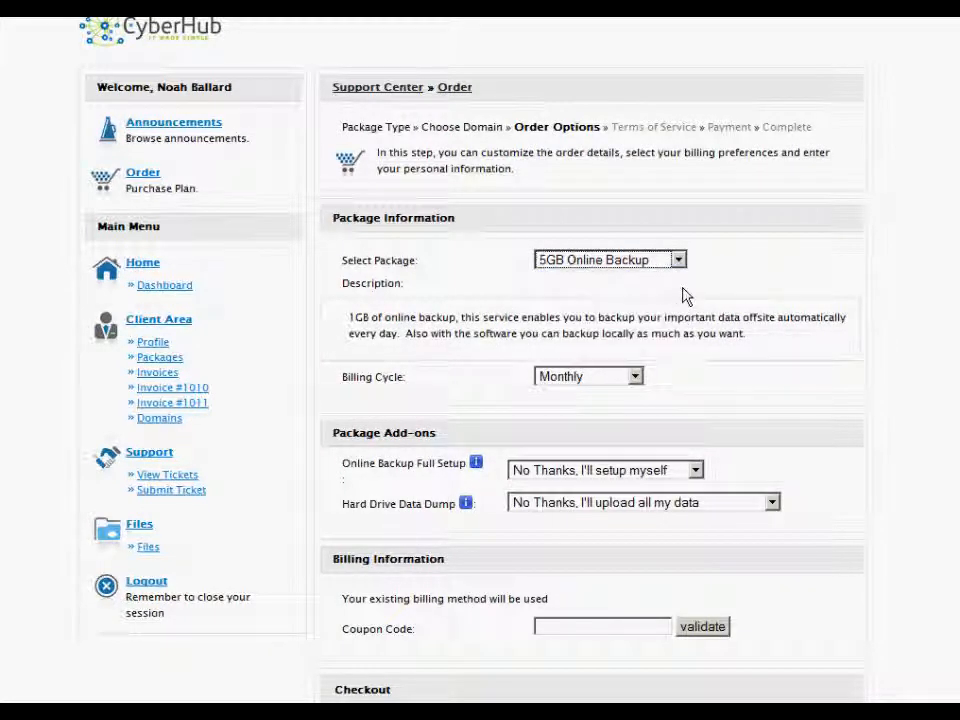
Review the Online Backup Full Setup add-on choices, keeping "No Thanks, I'll setup myself".
{"action": "scroll", "coordinate": [700, 305], "scroll_direction": "down", "scroll_amount": 2}
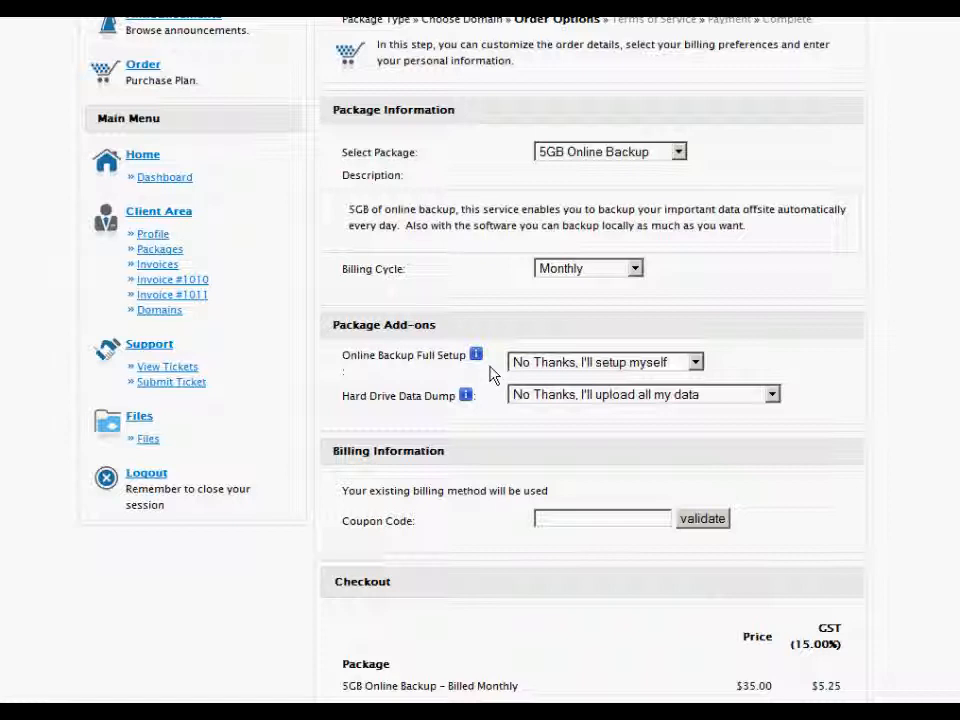
{"action": "left_click", "coordinate": [696, 363]}
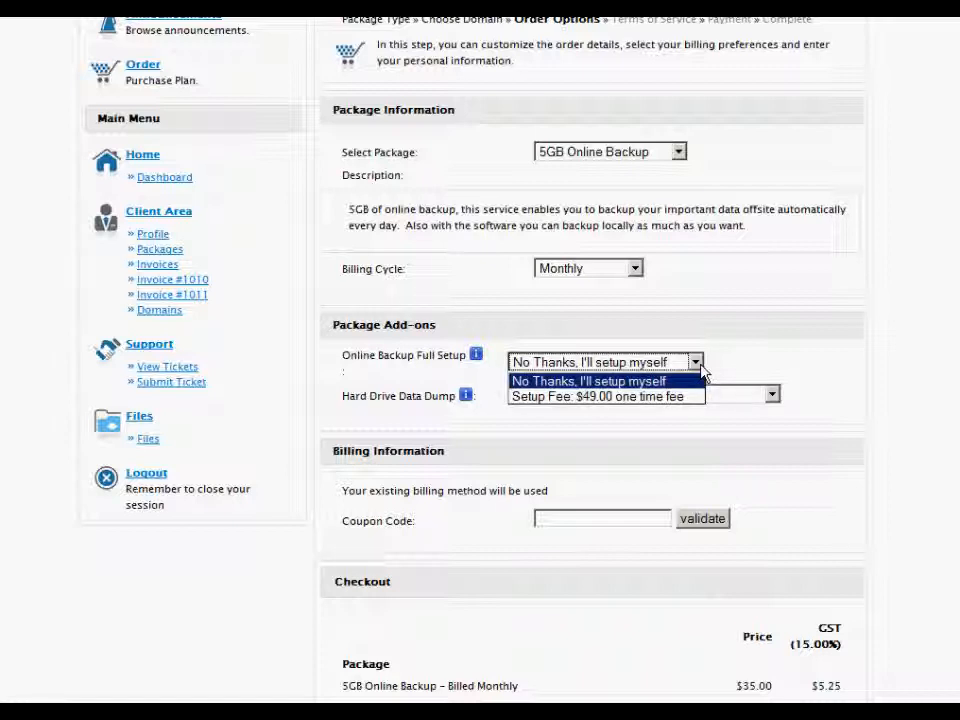
{"action": "left_click", "coordinate": [703, 372]}
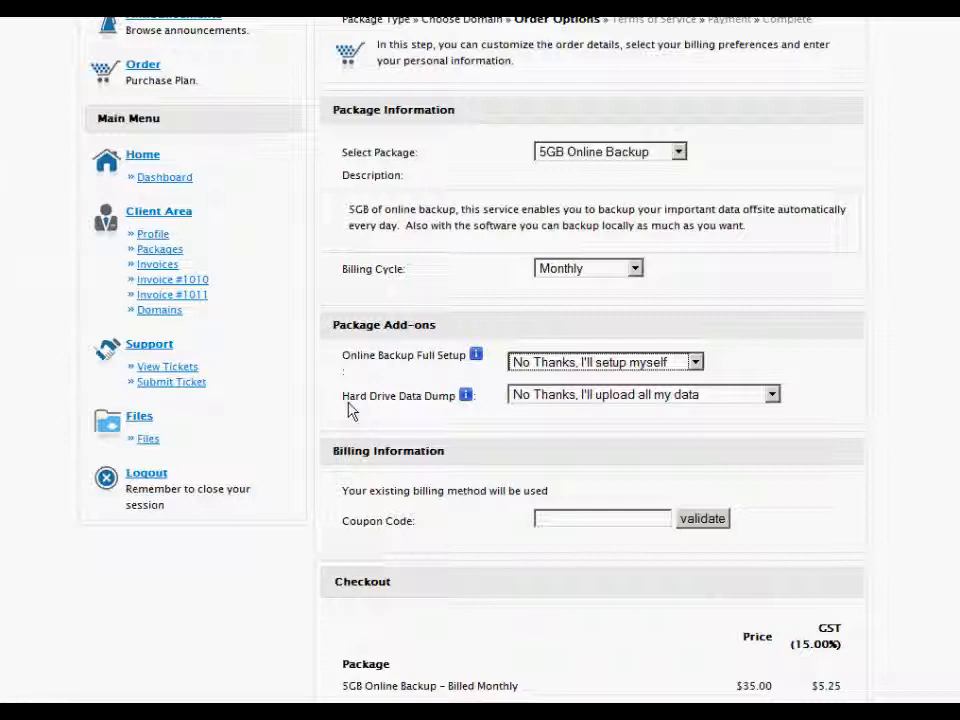
Submit the 5GB backup order options and agree to the Terms and Conditions.
{"action": "scroll", "coordinate": [446, 379], "scroll_direction": "down", "scroll_amount": 3}
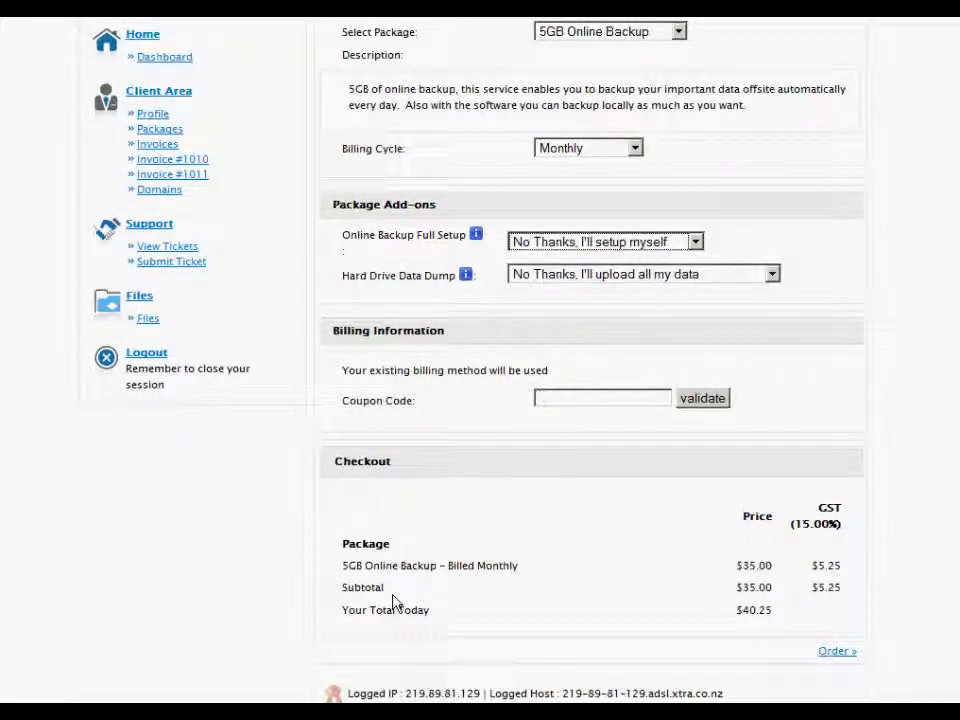
{"action": "left_click", "coordinate": [838, 652]}
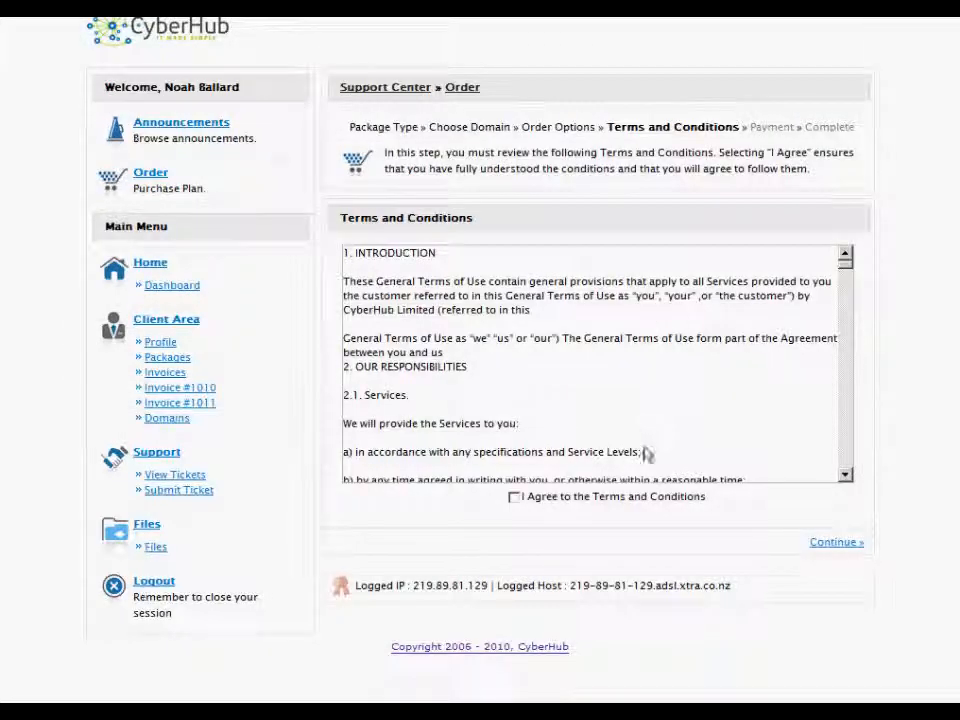
{"action": "left_click", "coordinate": [514, 497]}
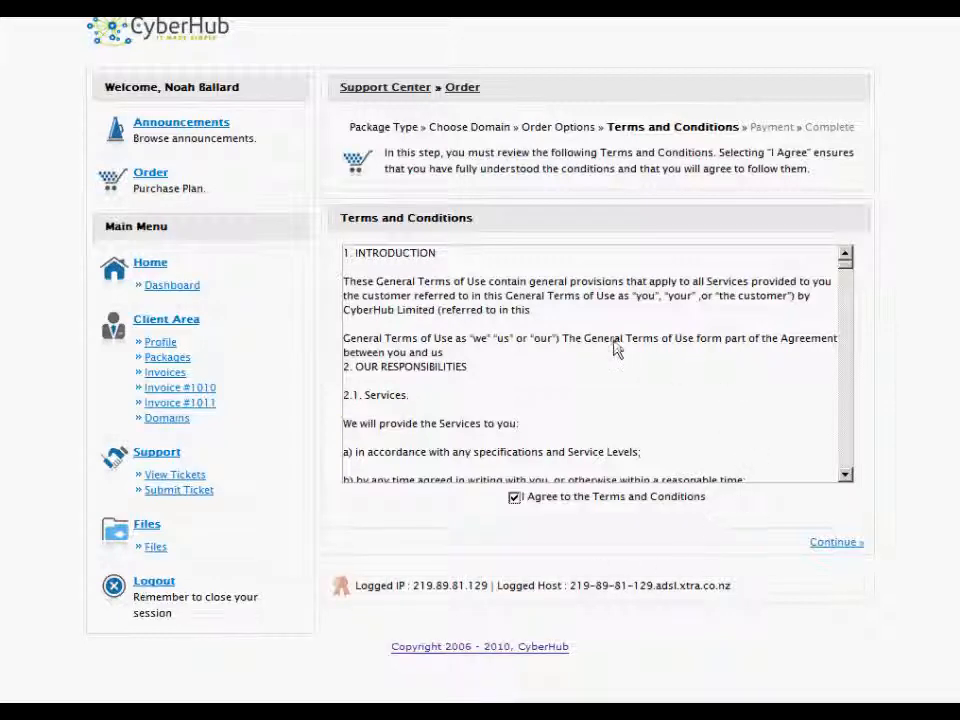
Open the client file library and begin saving online_backup_pc.exe to the Desktop, then cancel the save.
{"action": "left_click", "coordinate": [155, 547]}
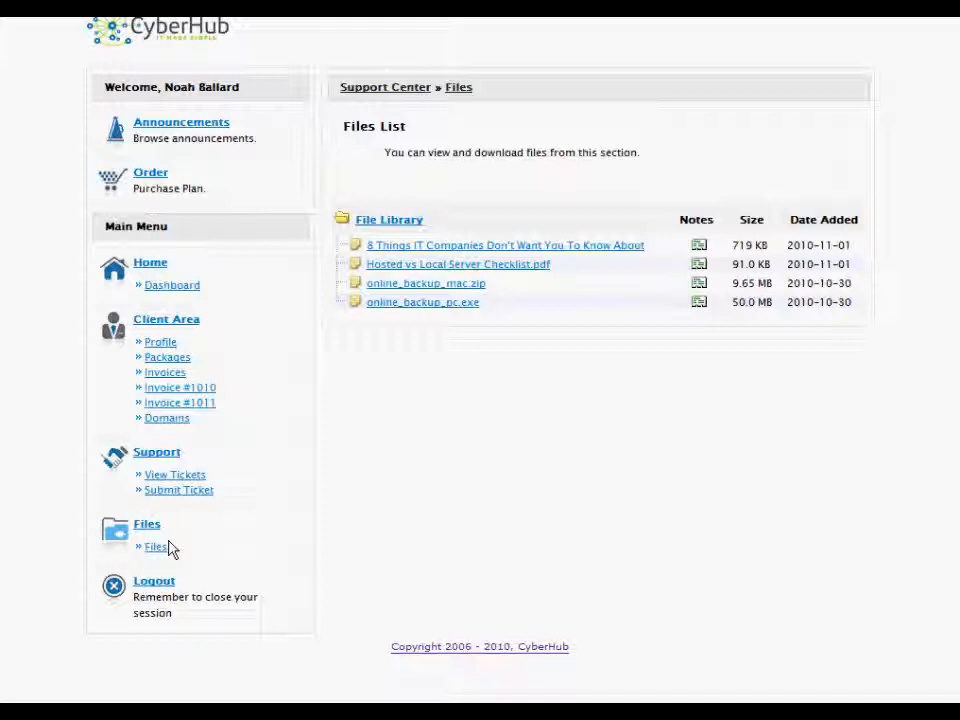
{"action": "left_click", "coordinate": [419, 305]}
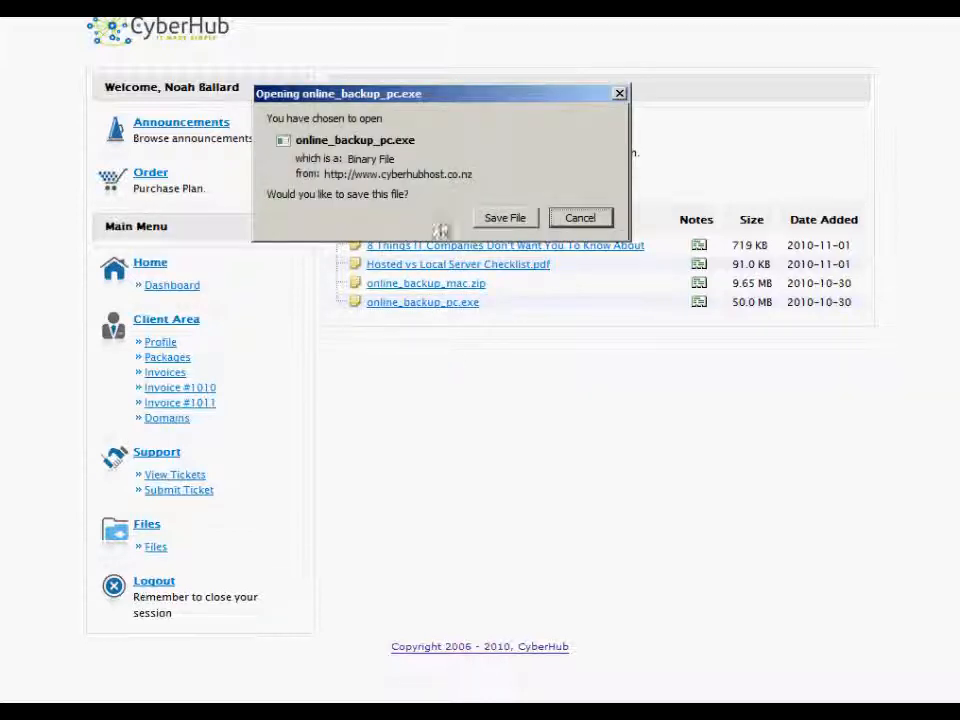
{"action": "left_click", "coordinate": [505, 219]}
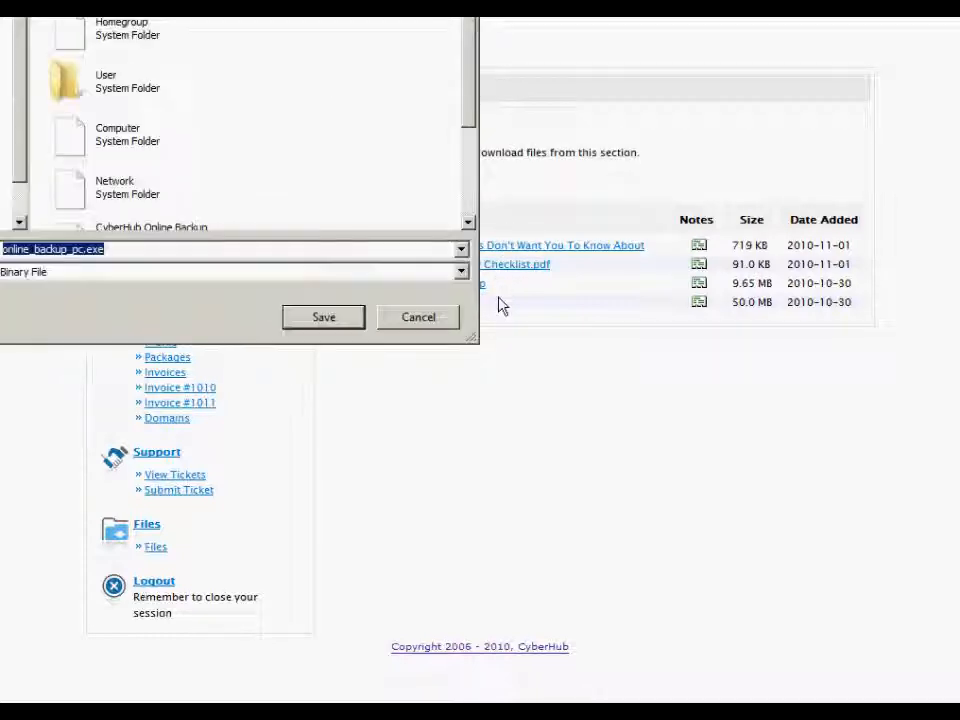
{"action": "left_click_drag", "start_coordinate": [100, 0], "coordinate": [383, 72]}
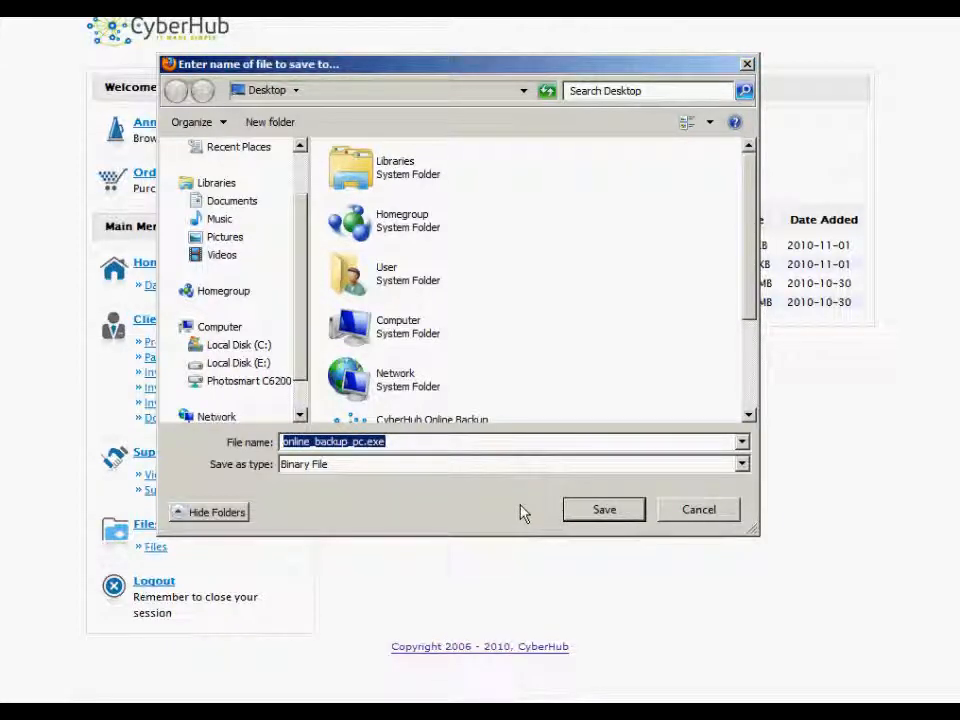
{"action": "left_click", "coordinate": [699, 511]}
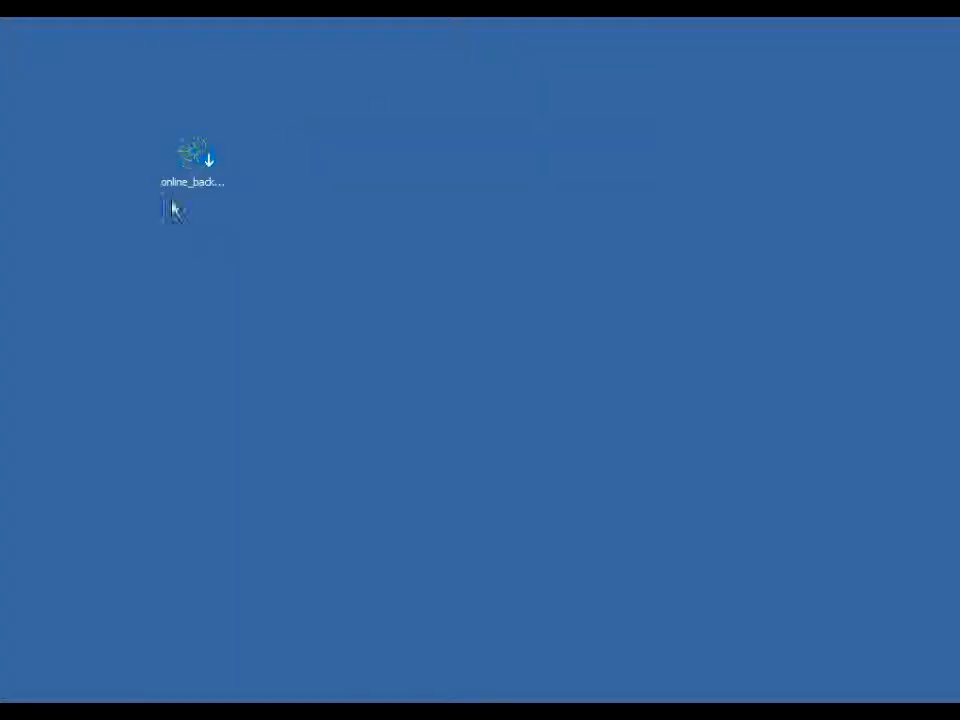
Run the online backup installer from the desktop and choose English as the setup language.
{"action": "left_click", "coordinate": [212, 148]}
{"action": "double_click", "coordinate": [190, 155]}
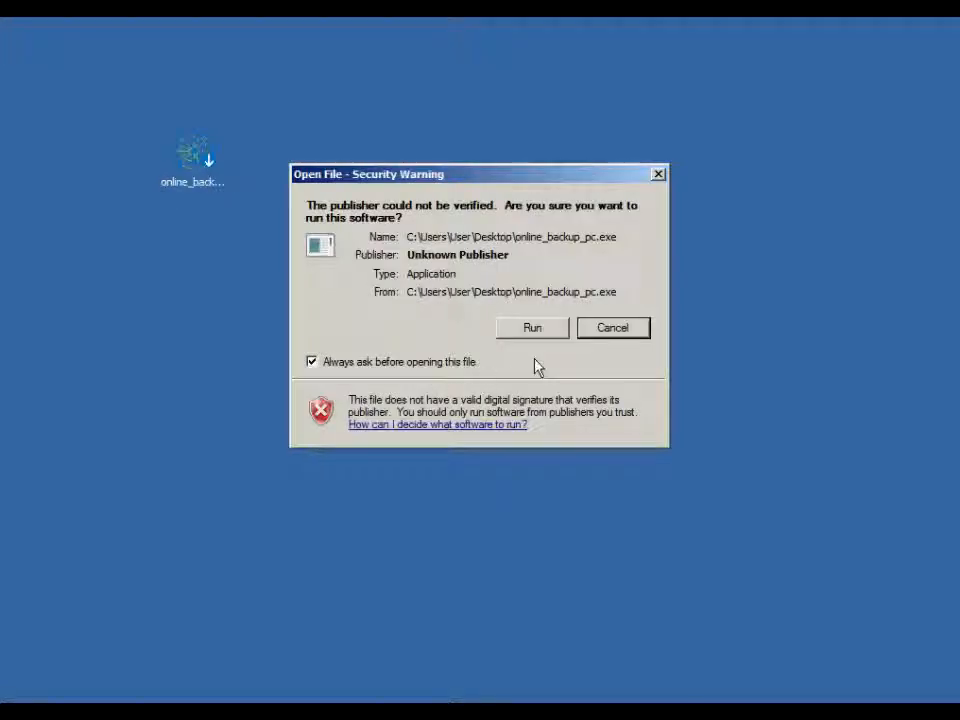
{"action": "left_click", "coordinate": [533, 329]}
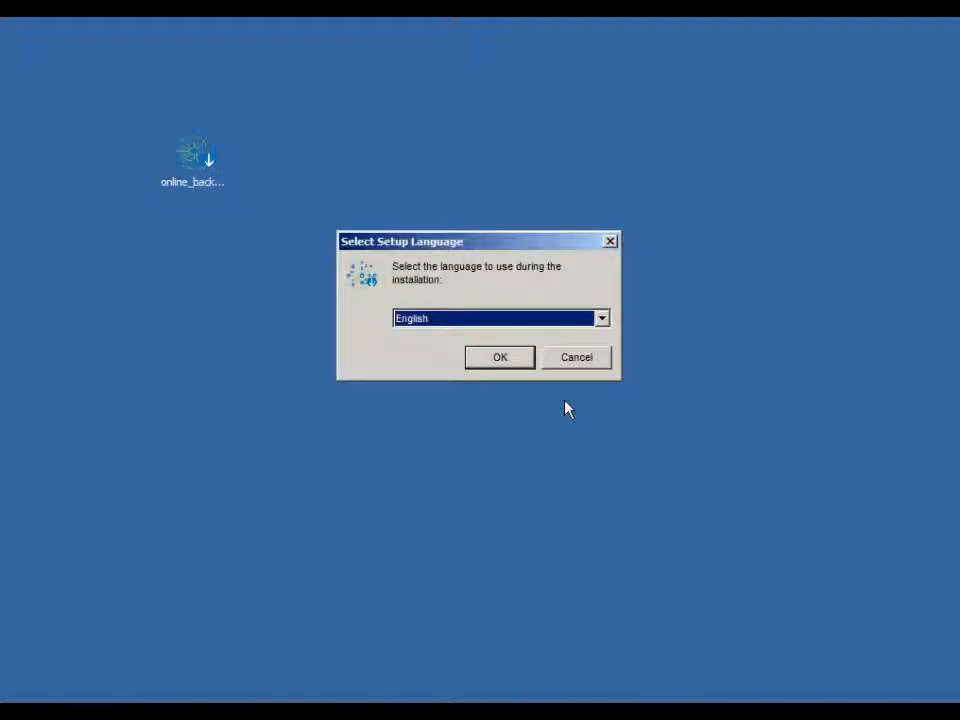
{"action": "left_click", "coordinate": [491, 362]}
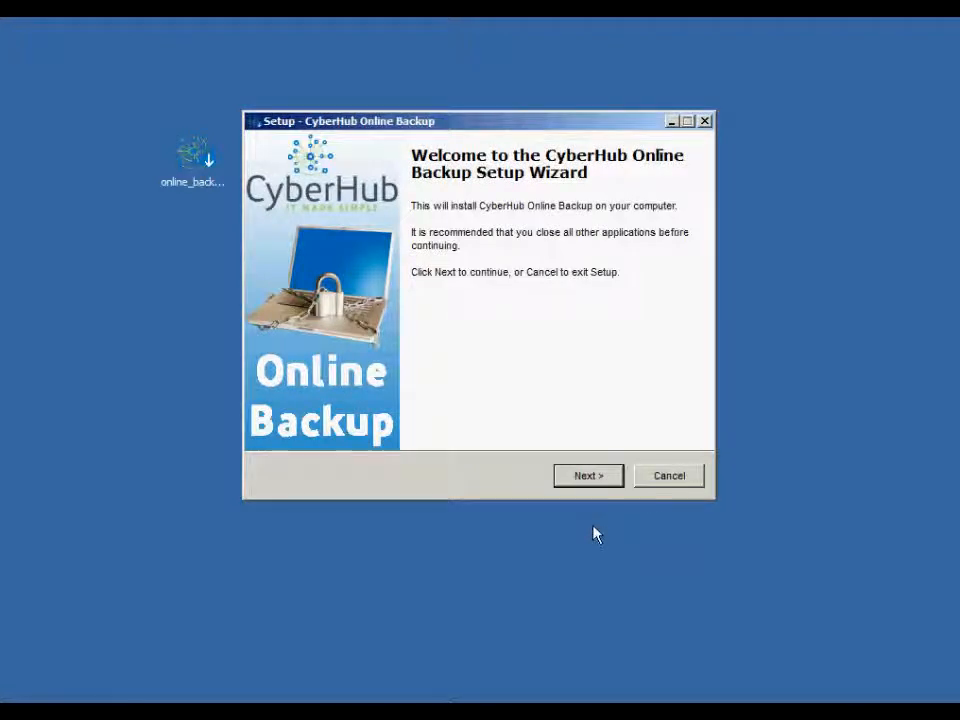
Install CyberHub Online Backup into the existing C:\Program Files\CyberHub Online Backup folder for anyone using this computer, and launch it.
{"action": "left_click", "coordinate": [330, 413]}
{"action": "left_click", "coordinate": [585, 478]}
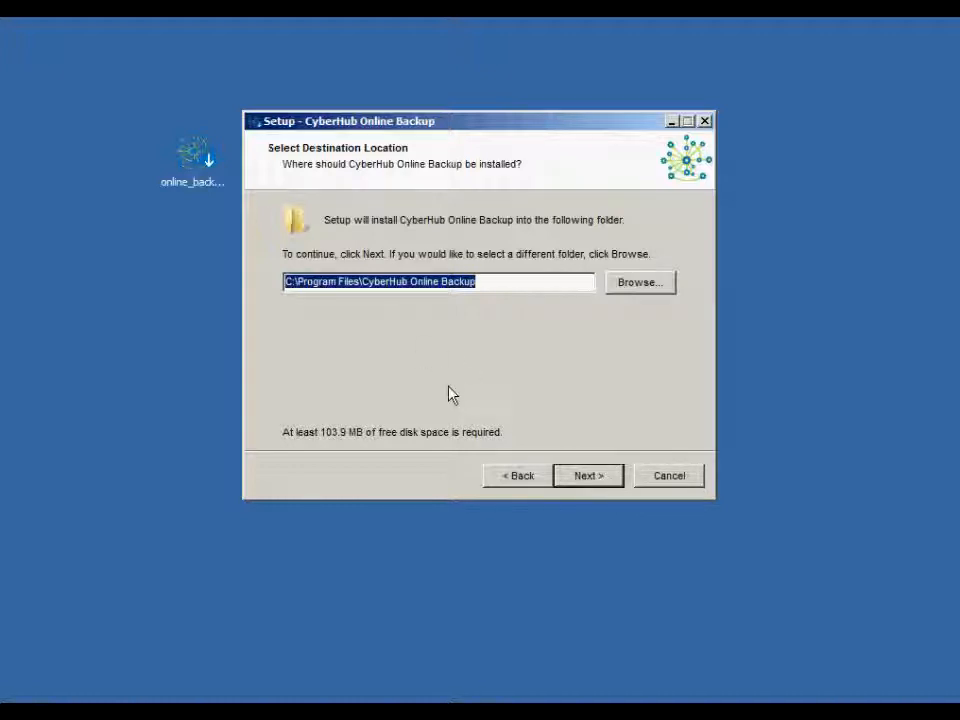
{"action": "left_click", "coordinate": [582, 480]}
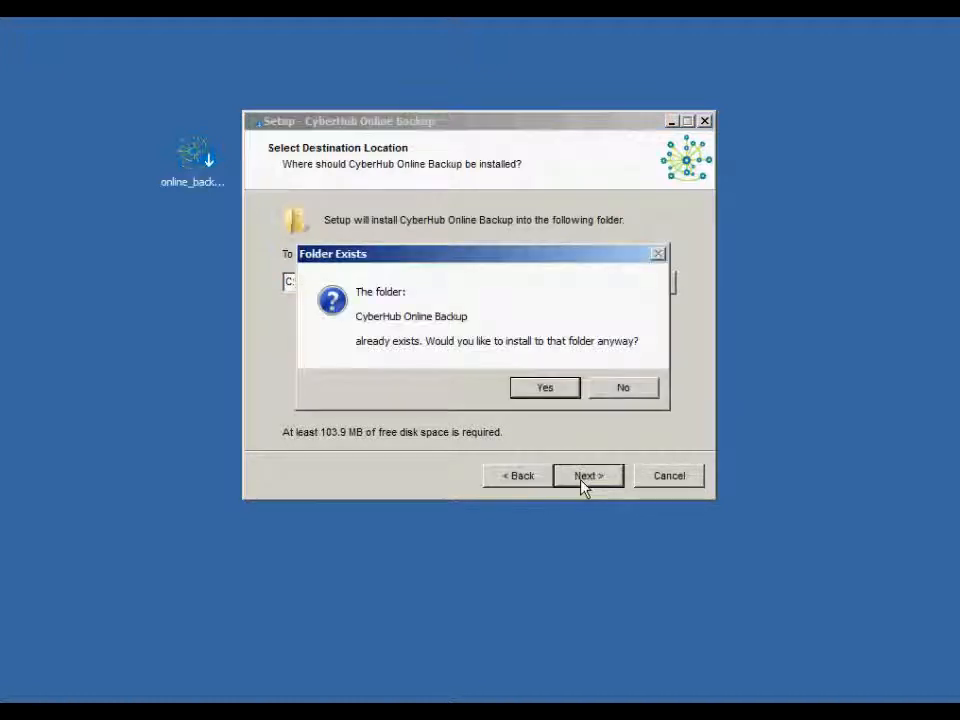
{"action": "left_click", "coordinate": [546, 389]}
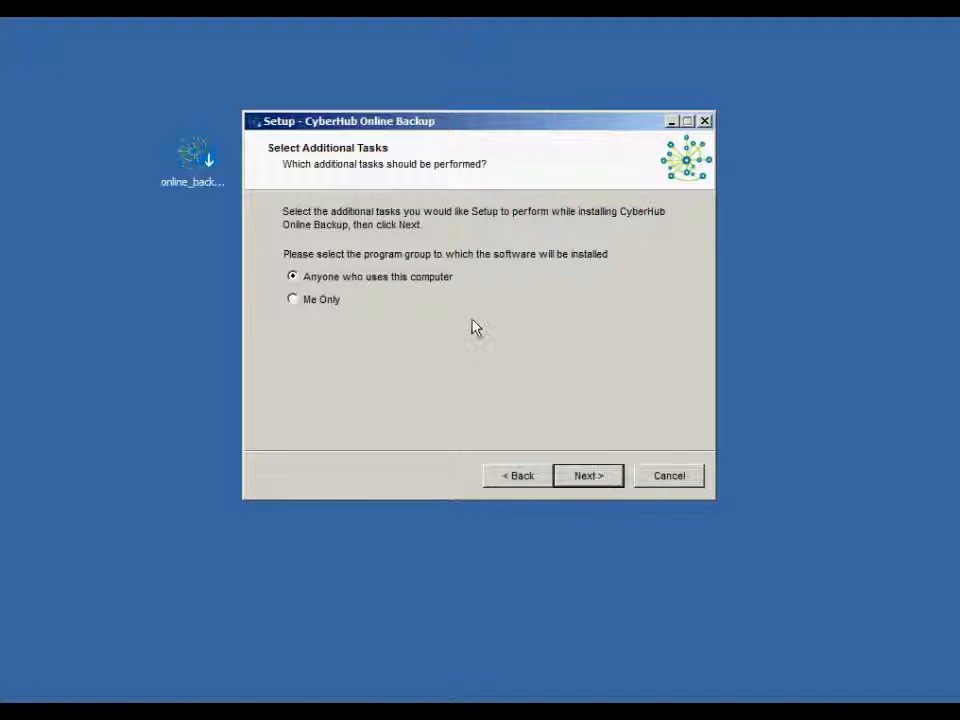
{"action": "left_click", "coordinate": [593, 482]}
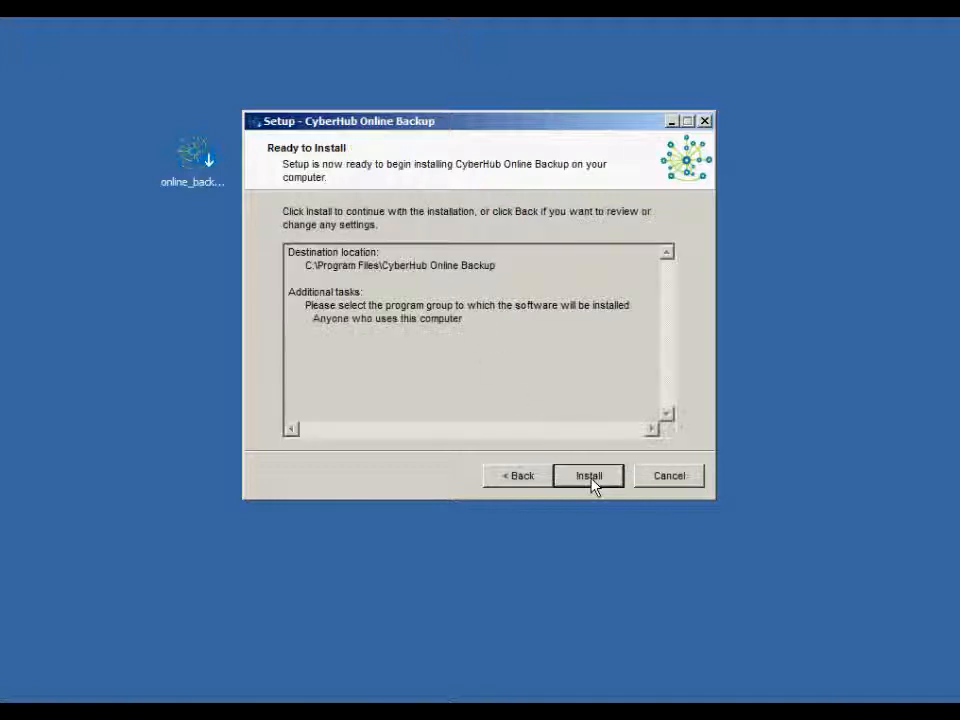
{"action": "left_click", "coordinate": [590, 479]}
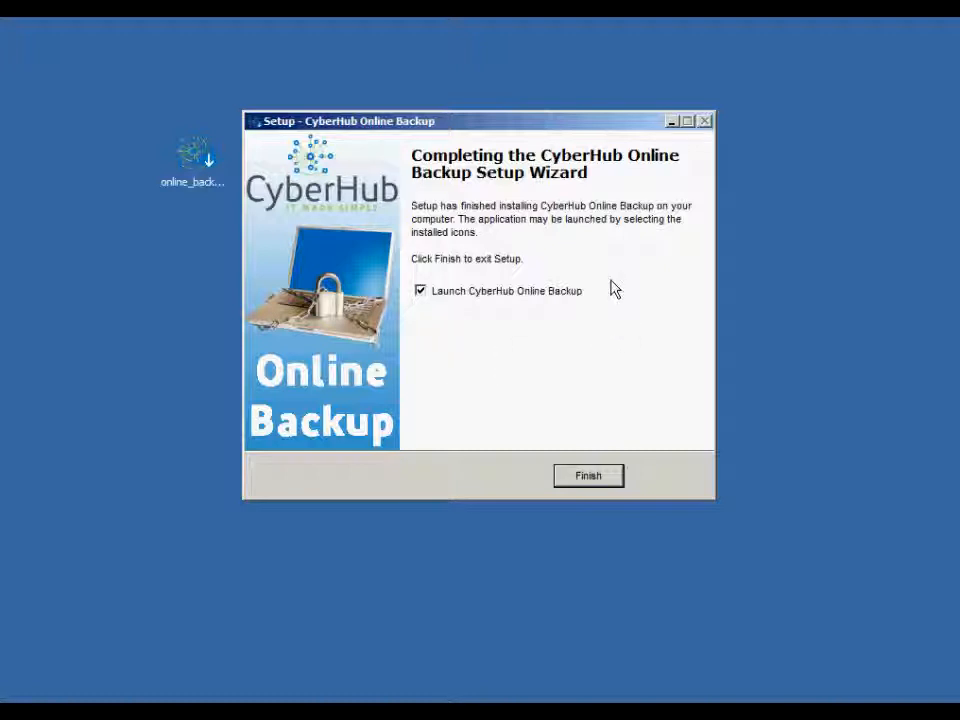
{"action": "left_click", "coordinate": [588, 475]}
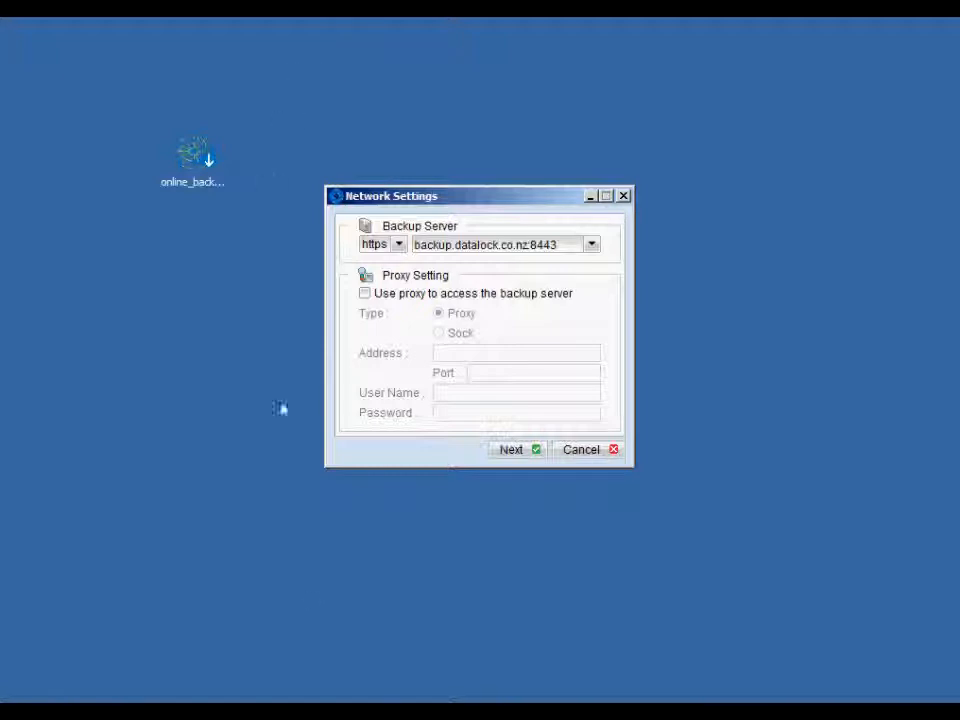
Accept the default backup server settings and log in as workpc_cyberhub with the account password, enabling Save password.
{"action": "left_click", "coordinate": [512, 450]}
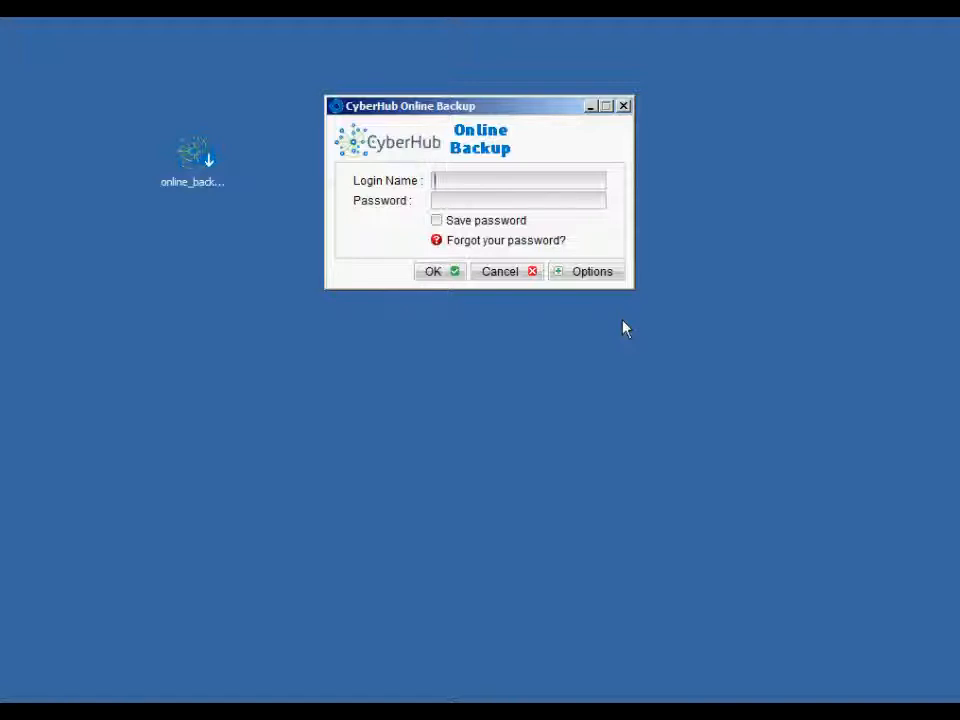
{"action": "type", "text": "workpc_cyberhub"}
{"action": "key", "text": "Tab"}
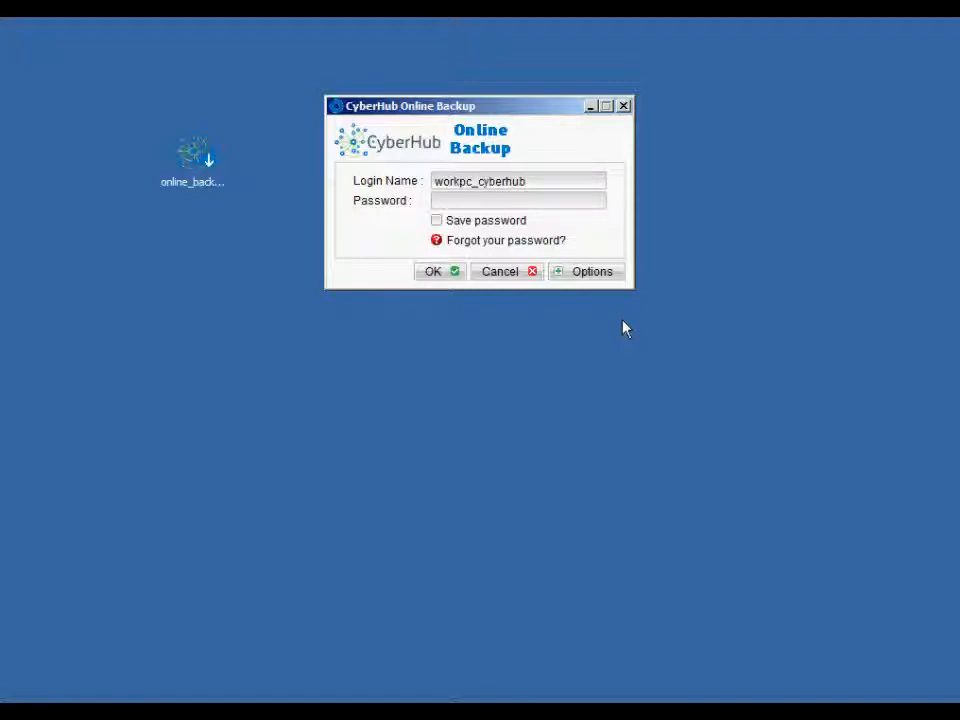
{"action": "type", "text": "********"}
{"action": "left_click", "coordinate": [437, 221]}
{"action": "left_click", "coordinate": [437, 280]}
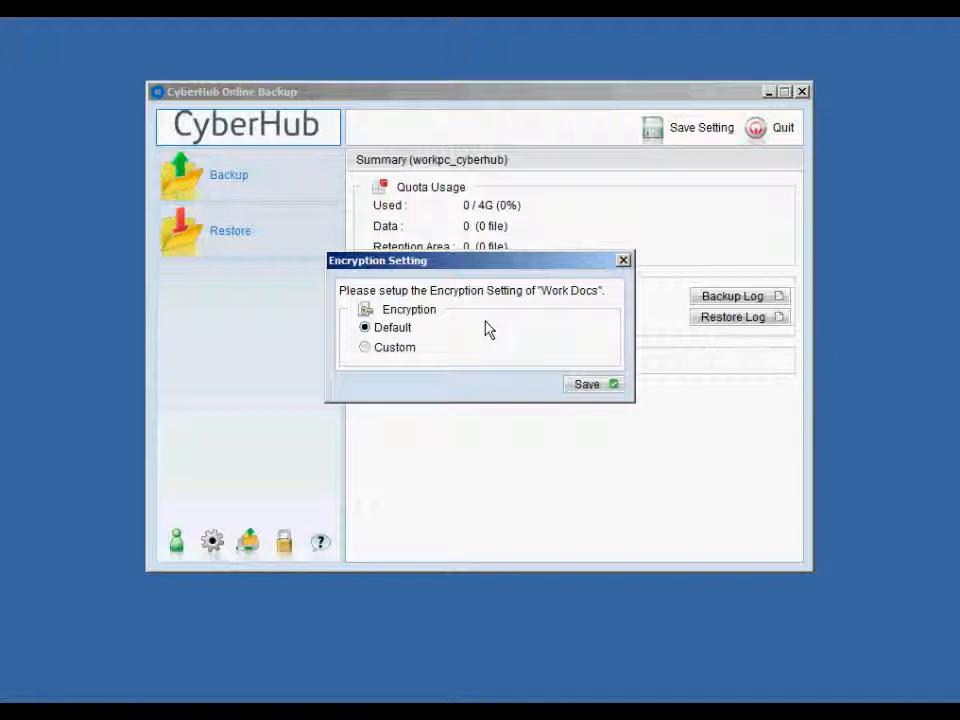
Look at the Custom encryption options for the Work Docs backup set, then save it with Default encryption.
{"action": "left_click", "coordinate": [365, 348]}
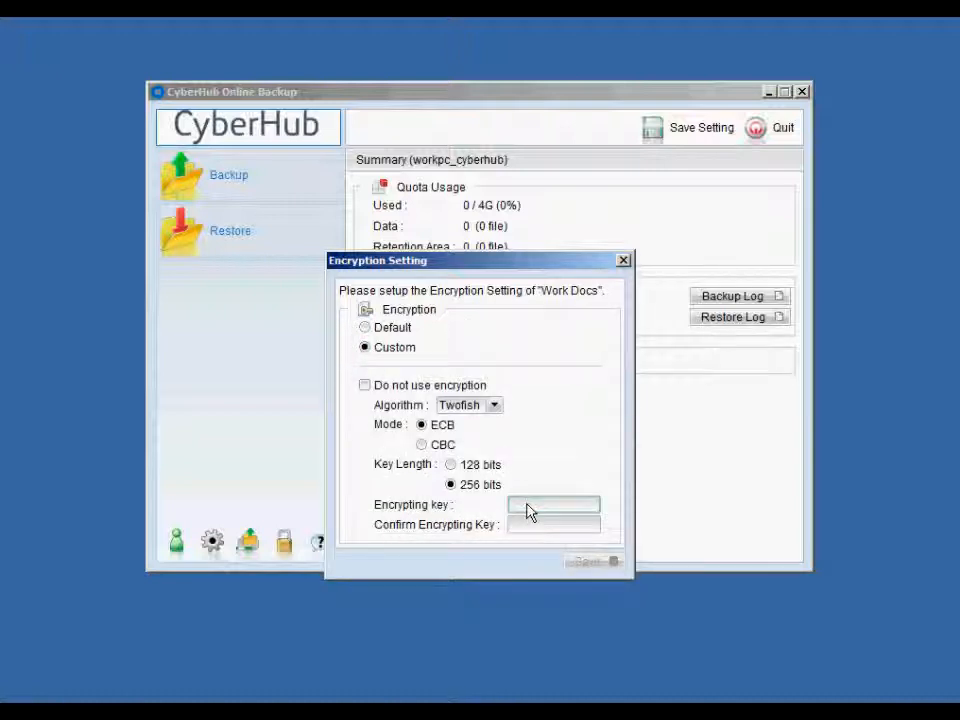
{"action": "left_click", "coordinate": [366, 329]}
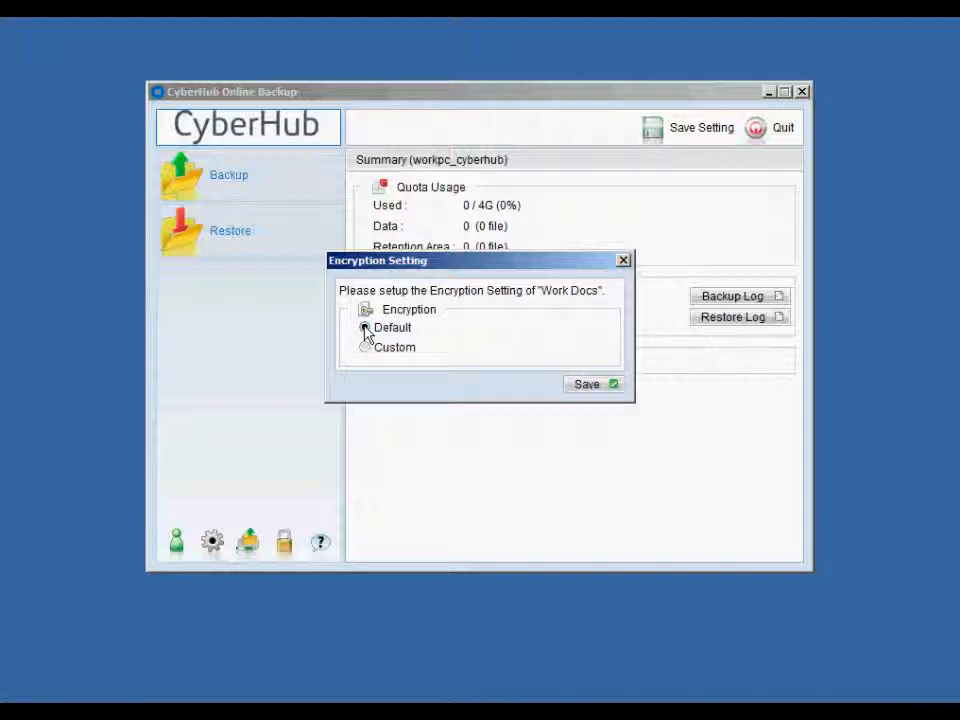
{"action": "left_click", "coordinate": [585, 388]}
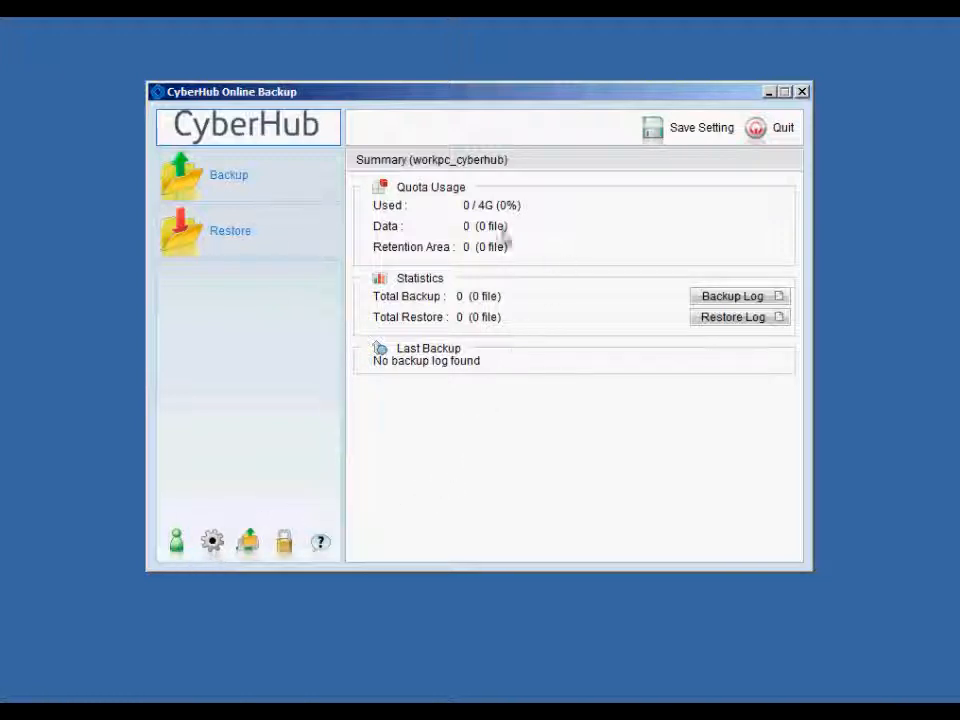
Open the advanced backup source of the Work Docs set and expand Local Disk (C:) down to Users, User, My Documents.
{"action": "left_click", "coordinate": [212, 543]}
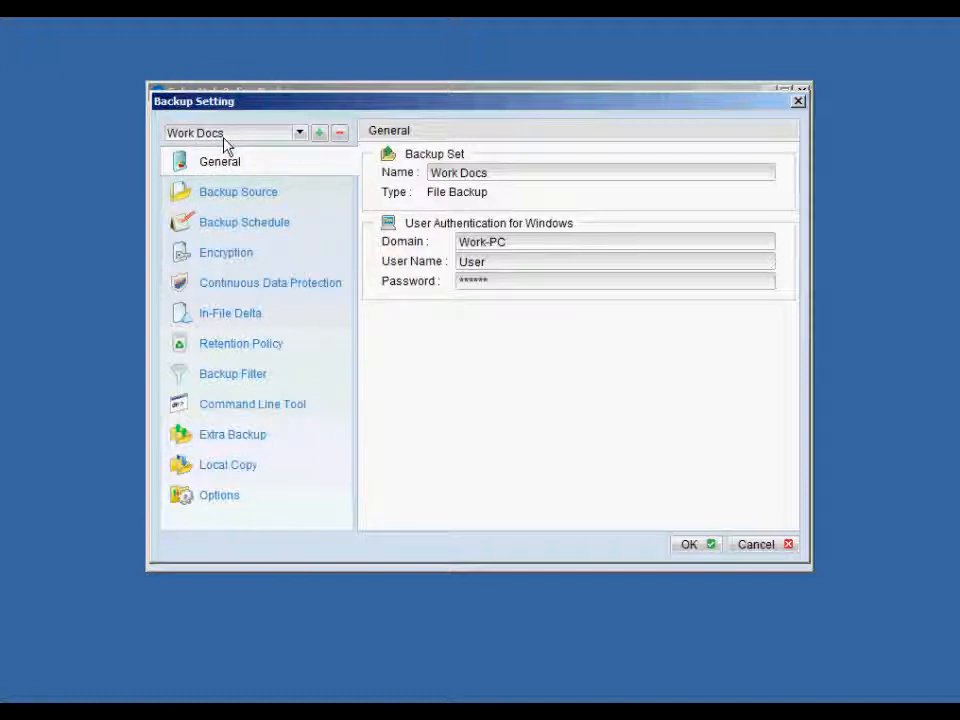
{"action": "left_click", "coordinate": [243, 196]}
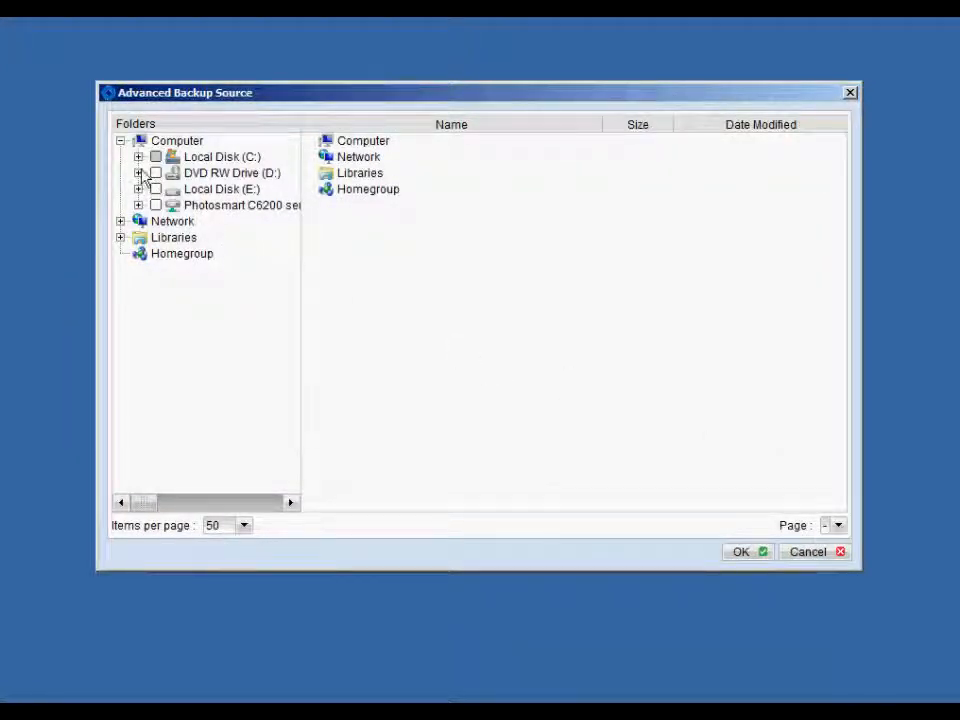
{"action": "left_click", "coordinate": [138, 157]}
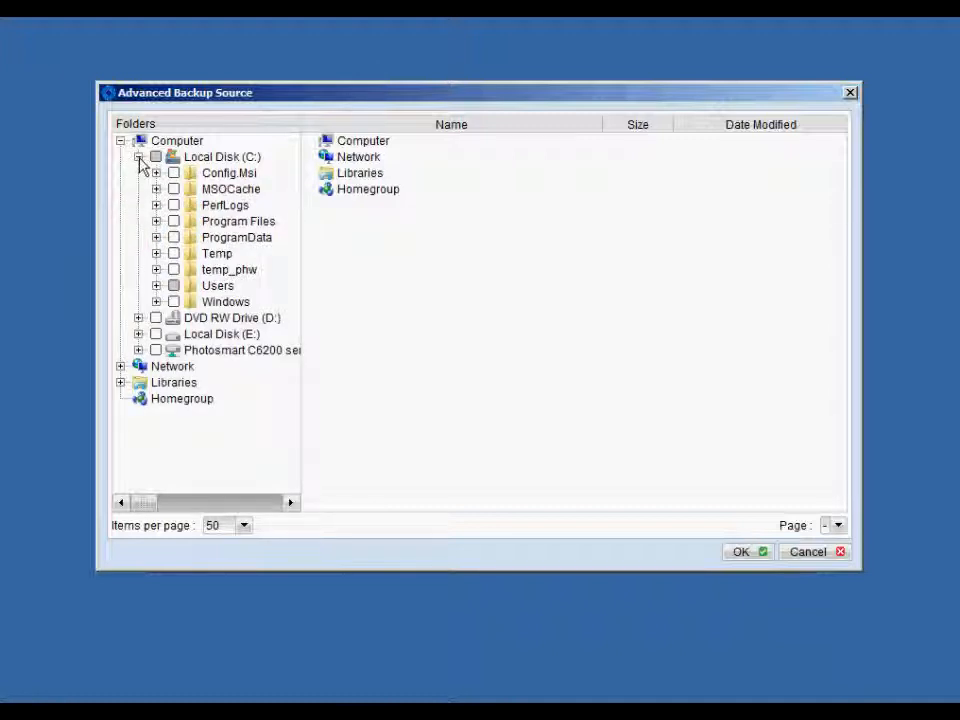
{"action": "left_click", "coordinate": [138, 157]}
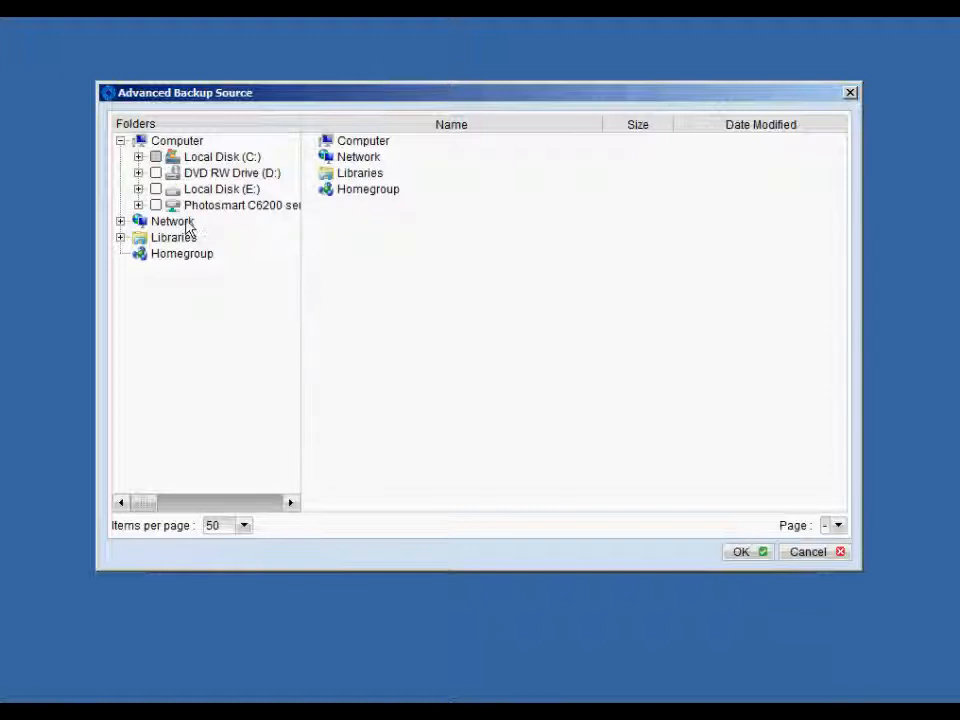
{"action": "left_click", "coordinate": [138, 157]}
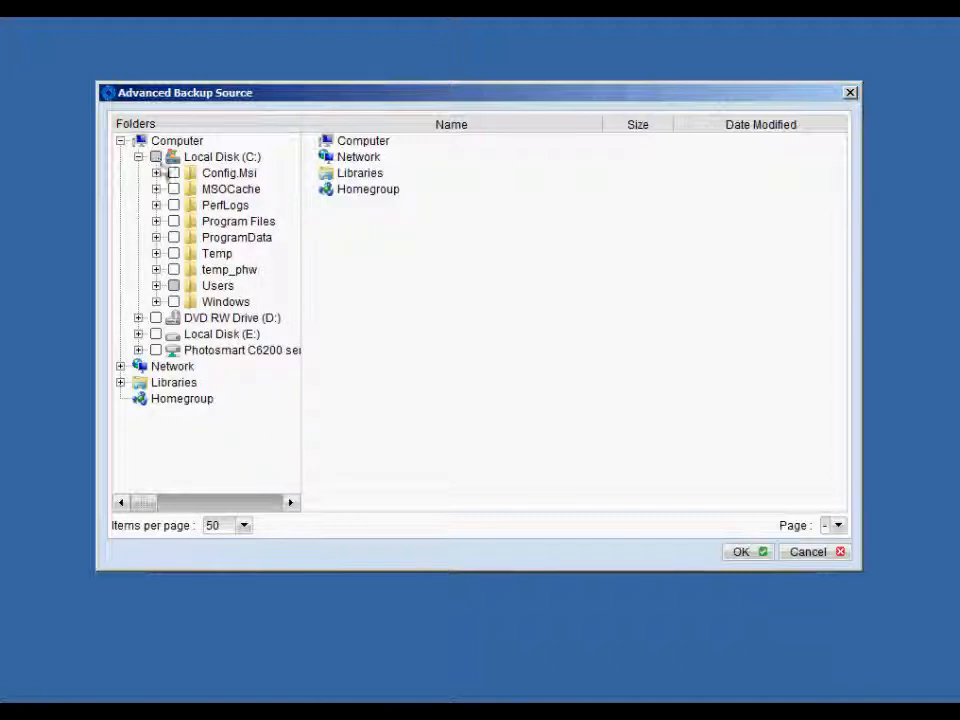
{"action": "left_click", "coordinate": [156, 286]}
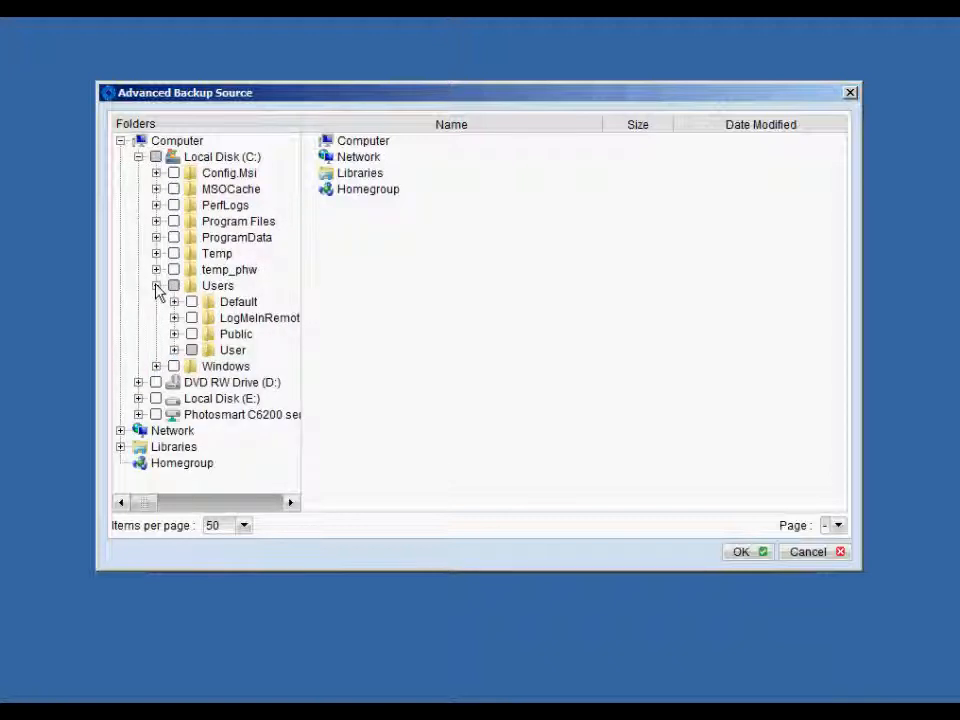
{"action": "left_click", "coordinate": [174, 350]}
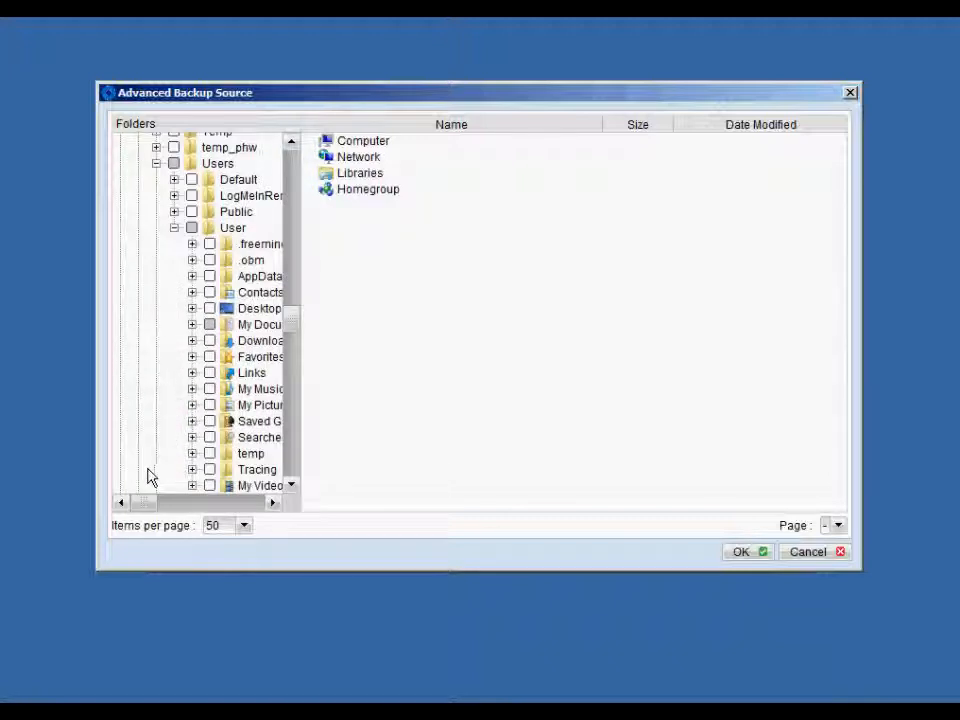
{"action": "left_click_drag", "start_coordinate": [150, 500], "coordinate": [208, 356]}
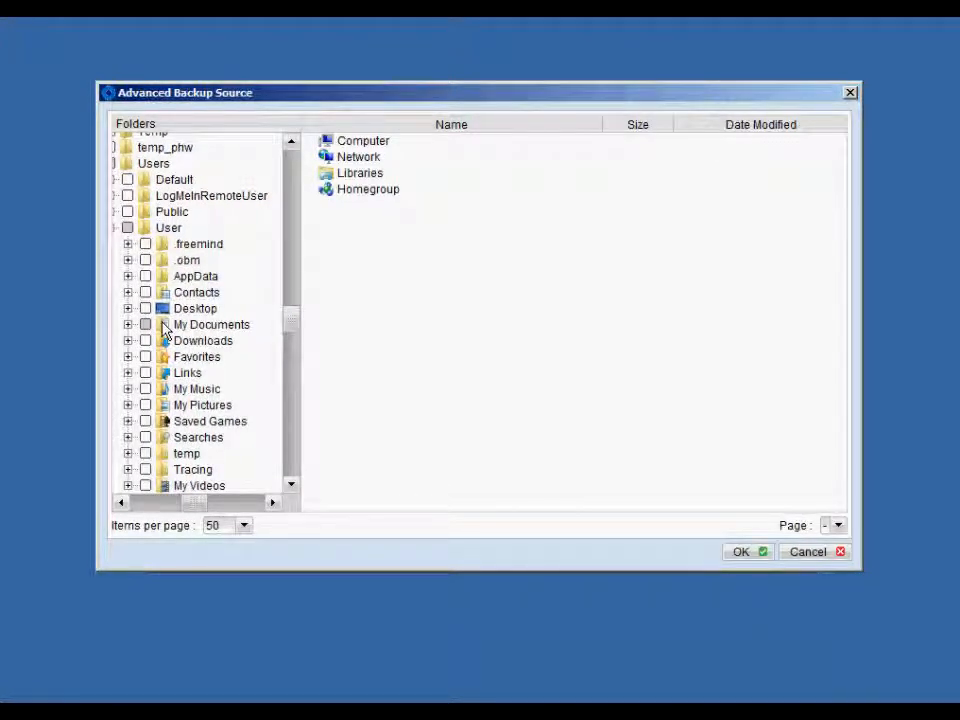
{"action": "left_click", "coordinate": [127, 326]}
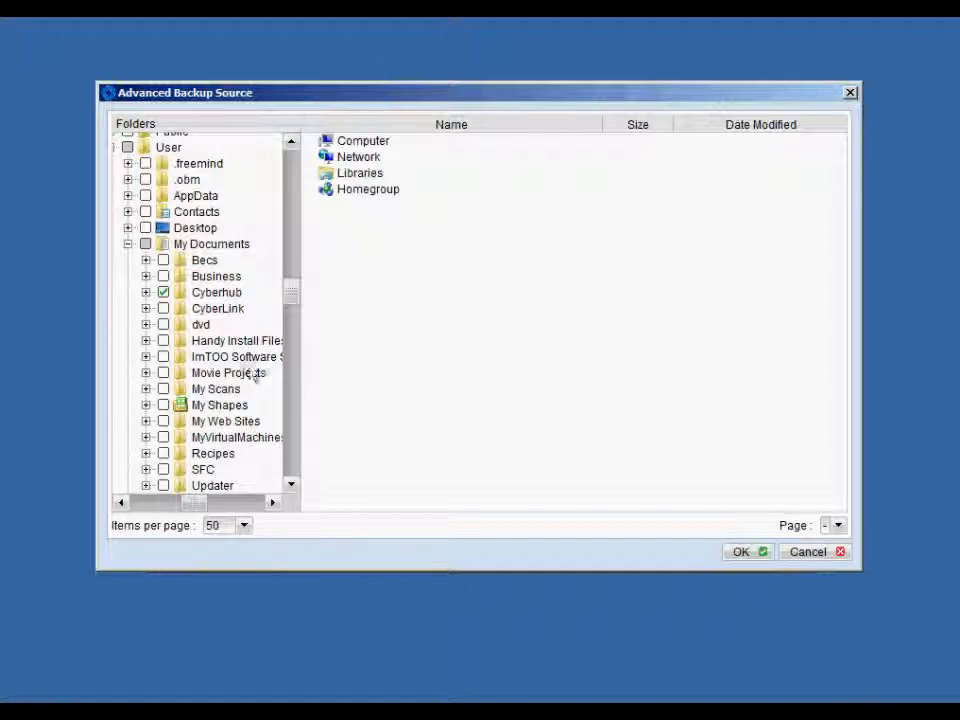
{"action": "left_click_drag", "start_coordinate": [294, 293], "coordinate": [295, 320]}
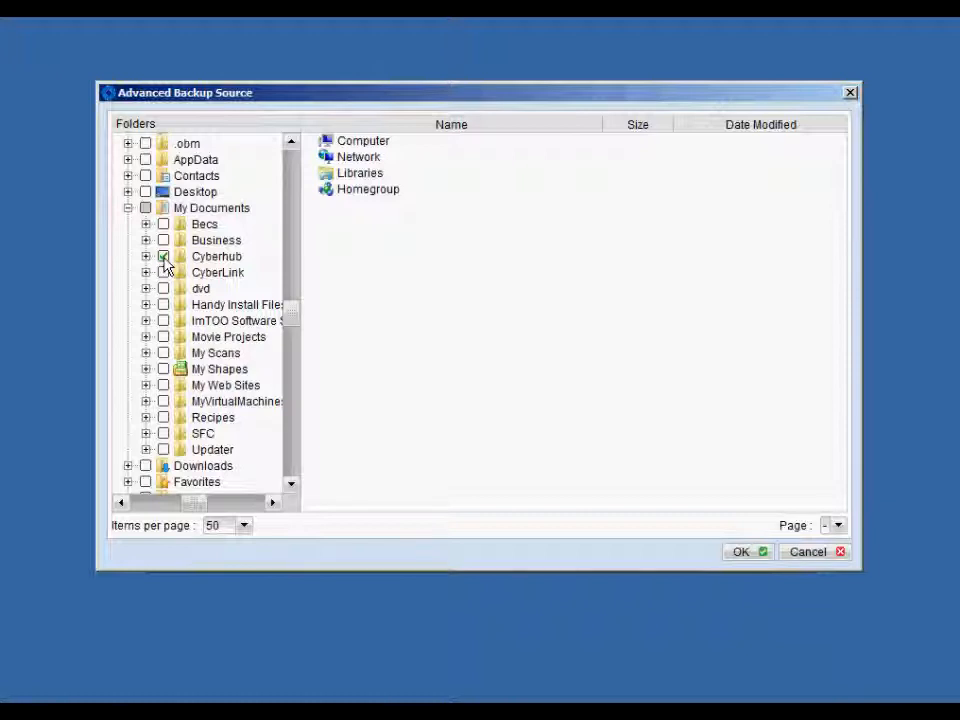
Examine the Cyberhub folder's contents, toggle its selection and that of its Suppliers subfolder off and on again, and accept the source selection.
{"action": "left_click", "coordinate": [164, 257]}
{"action": "left_click", "coordinate": [164, 257]}
{"action": "left_click", "coordinate": [146, 257]}
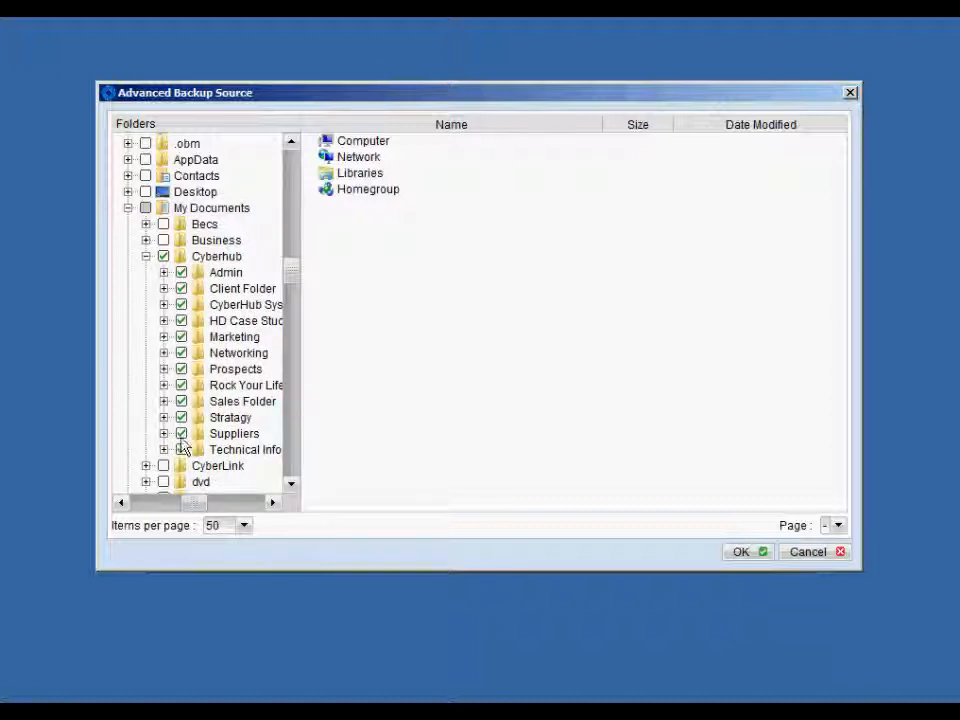
{"action": "left_click", "coordinate": [181, 434]}
{"action": "left_click", "coordinate": [181, 434]}
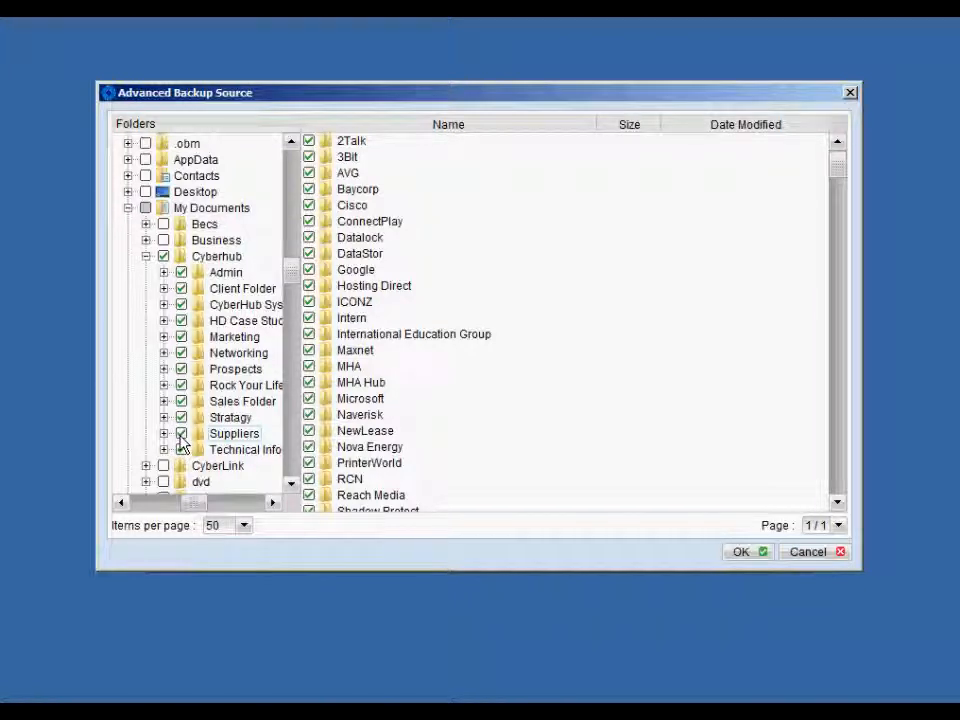
{"action": "left_click", "coordinate": [146, 257]}
{"action": "left_click", "coordinate": [184, 258]}
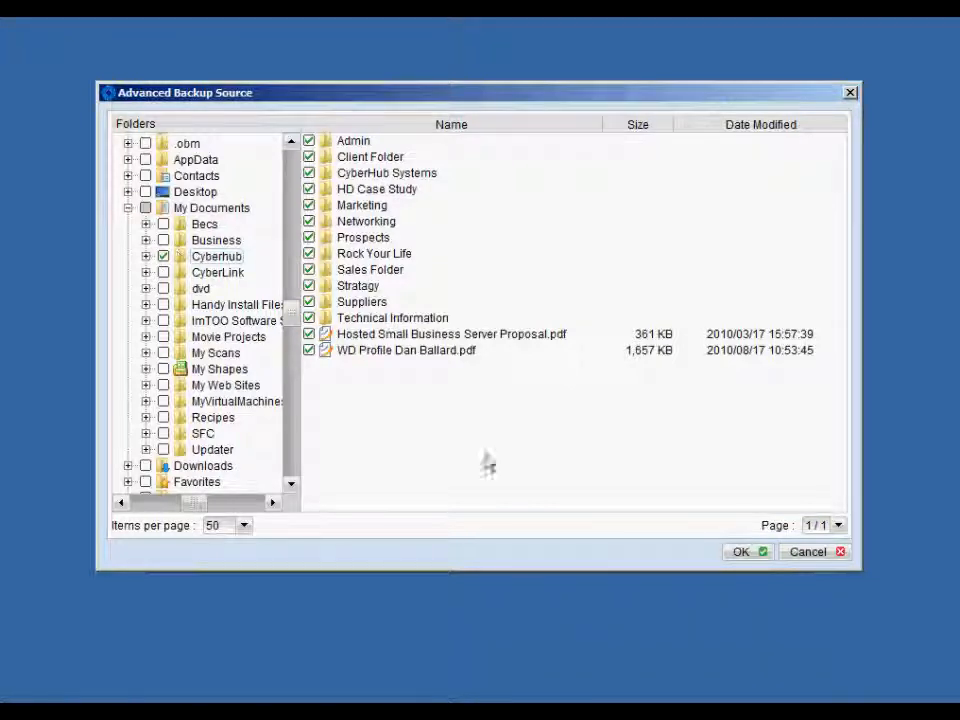
{"action": "left_click", "coordinate": [738, 553]}
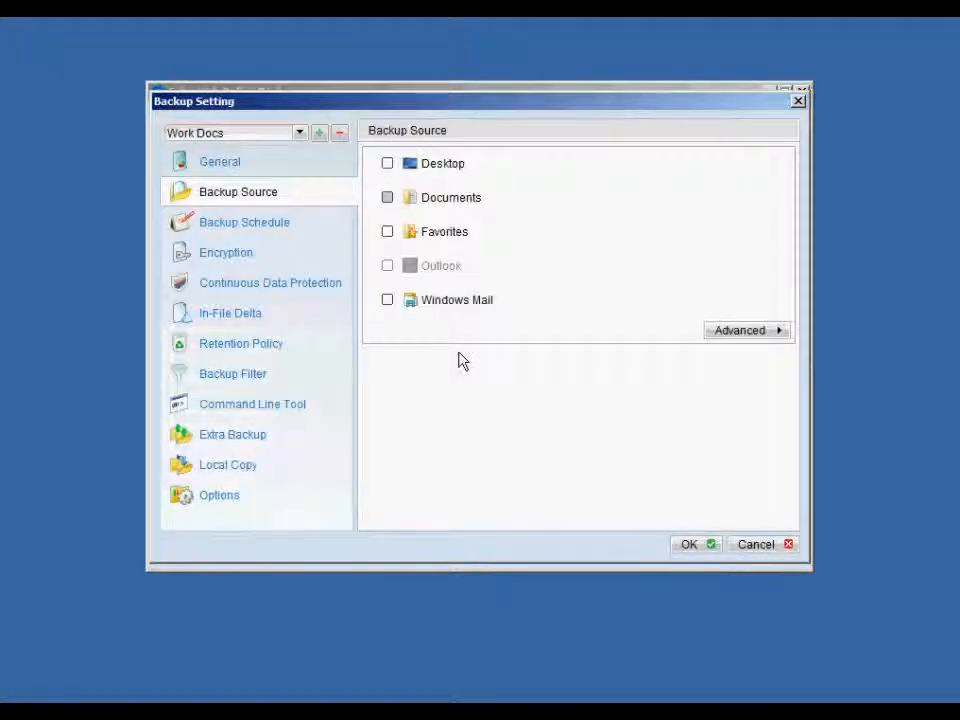
Review the type, start time and stop condition of the daily backup schedule and accept its properties.
{"action": "left_click", "coordinate": [262, 228]}
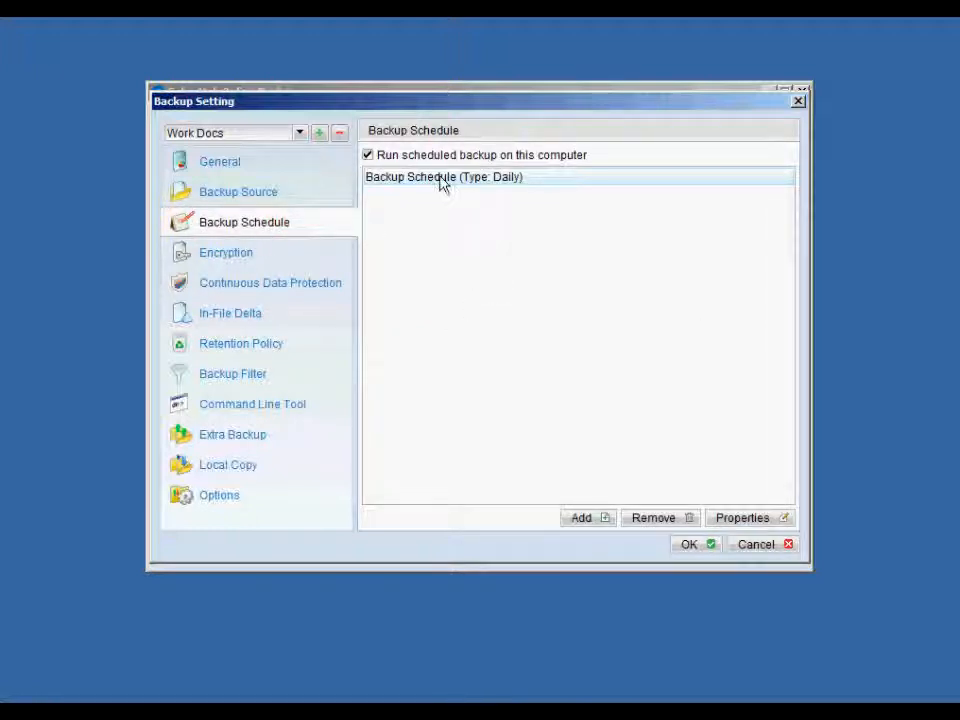
{"action": "left_click", "coordinate": [745, 518]}
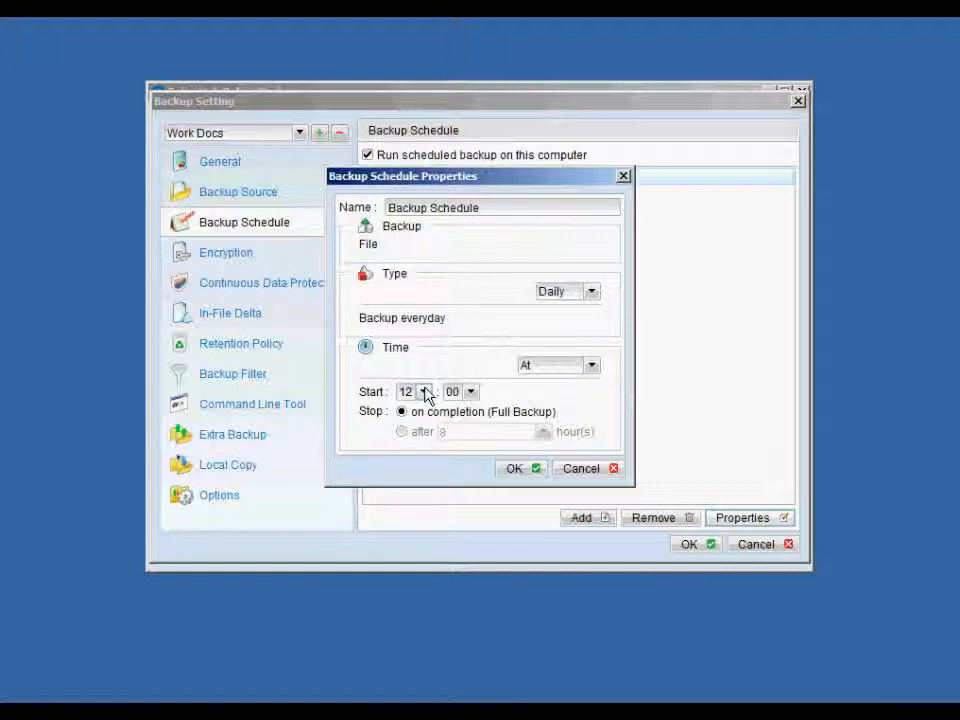
{"action": "left_click", "coordinate": [531, 470]}
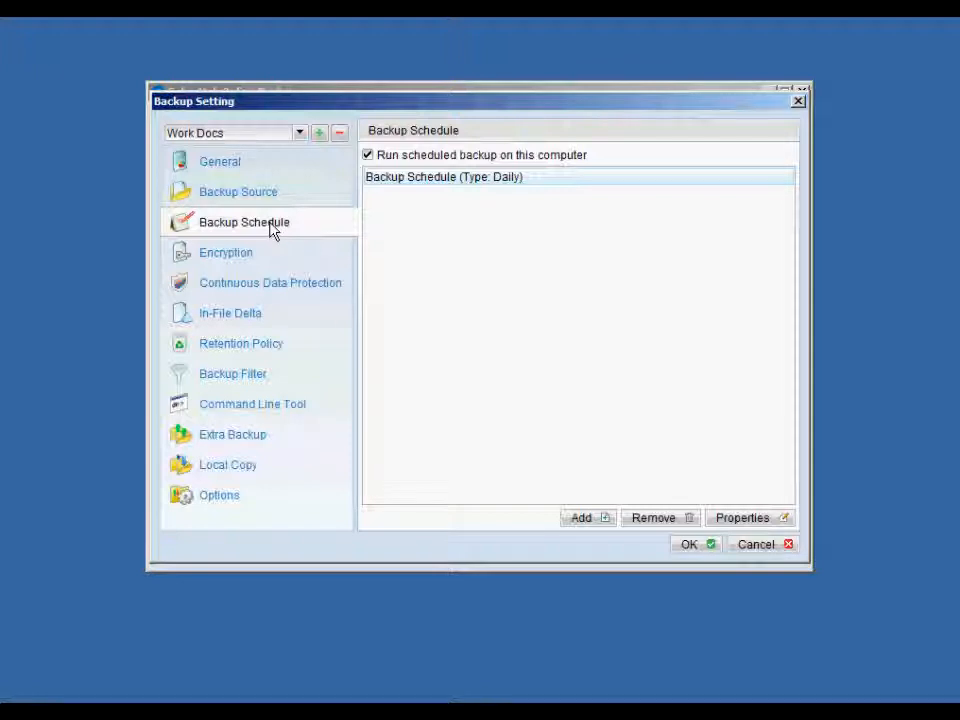
Look over the General, Backup Schedule, Local Copy and Options settings of the Work Docs backup set.
{"action": "left_click", "coordinate": [226, 170]}
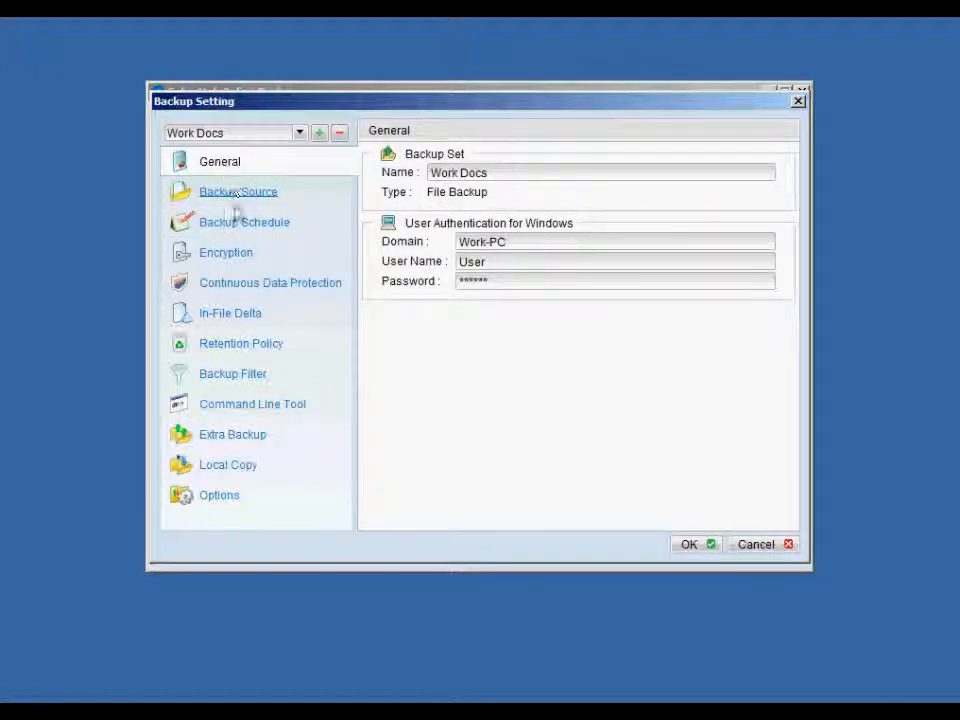
{"action": "left_click", "coordinate": [240, 228]}
{"action": "left_click", "coordinate": [243, 465]}
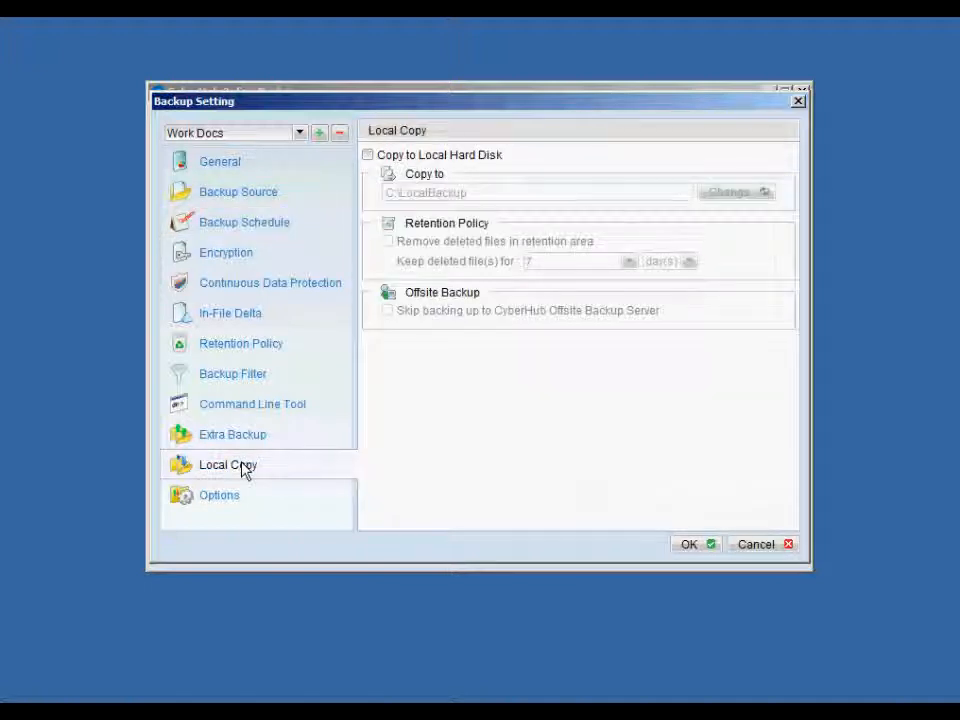
{"action": "left_click", "coordinate": [223, 505]}
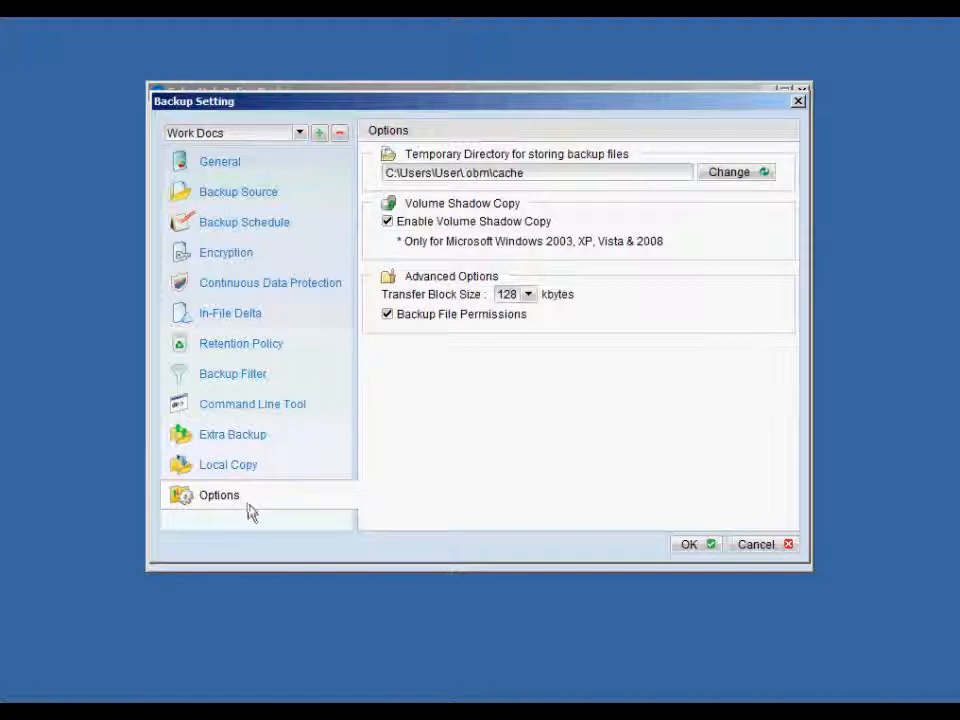
Enable Copy to Local Hard Disk for the Work Docs set, along with skipping the backup to the CyberHub Offsite Backup Server.
{"action": "left_click", "coordinate": [224, 475]}
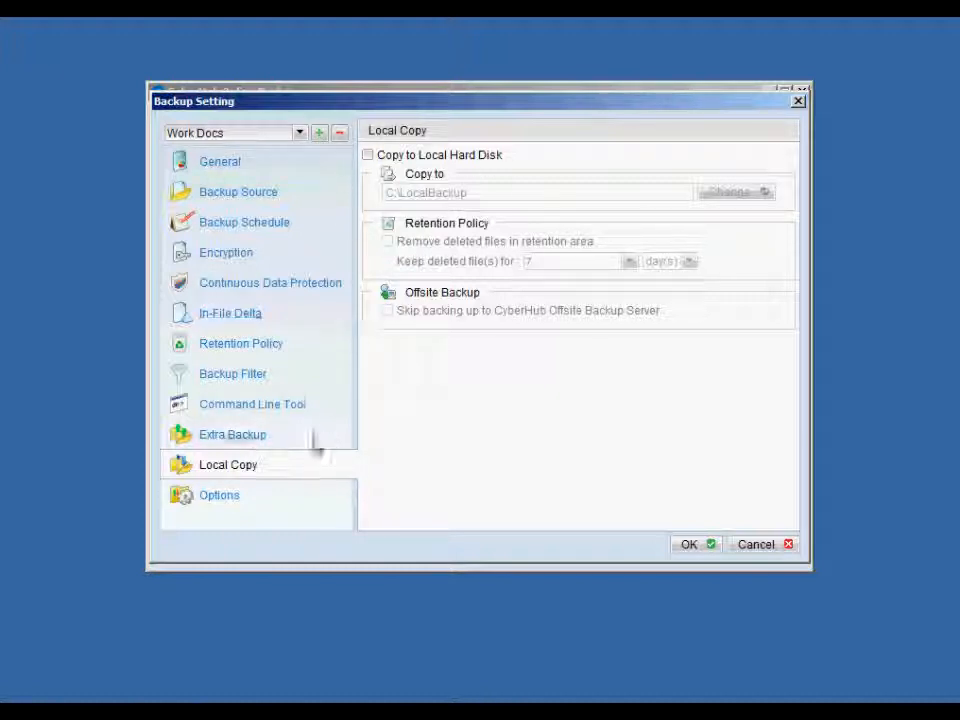
{"action": "left_click", "coordinate": [367, 155]}
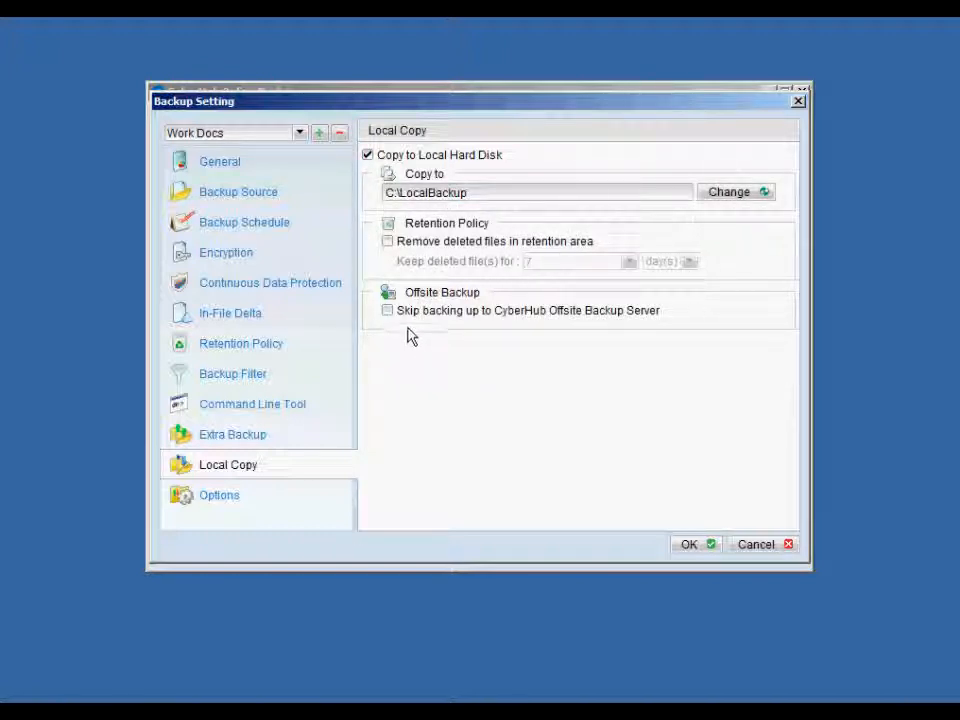
{"action": "left_click", "coordinate": [387, 312]}
Browse to the Local Backup folder on Local Disk (E:) as a local copy destination, then cancel the destination change.
{"action": "left_click", "coordinate": [740, 195]}
{"action": "left_click", "coordinate": [778, 352]}
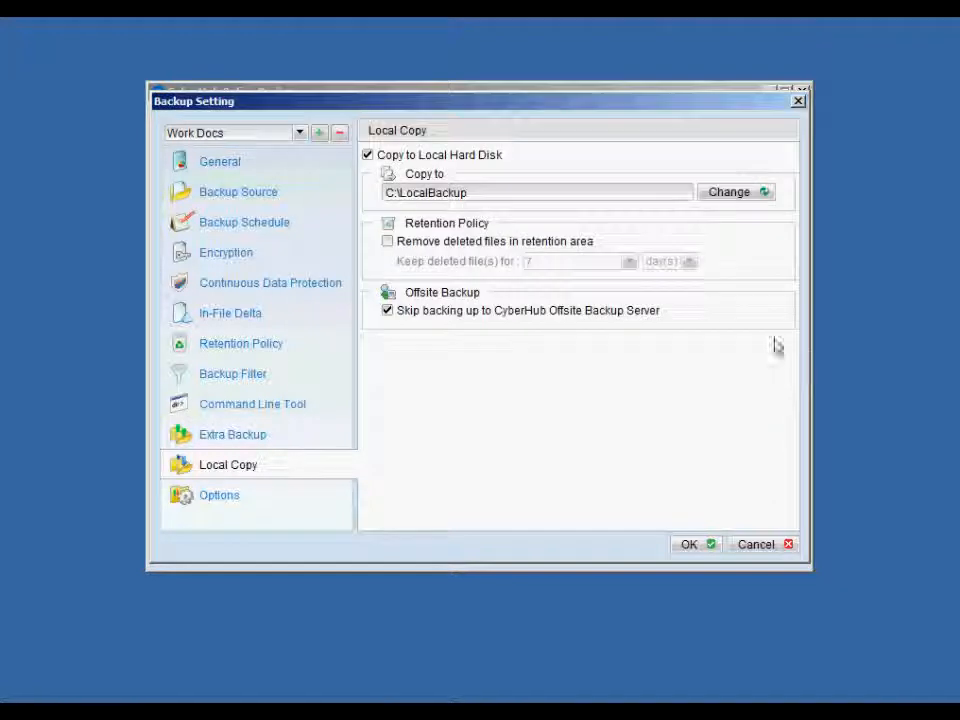
{"action": "left_click", "coordinate": [731, 198]}
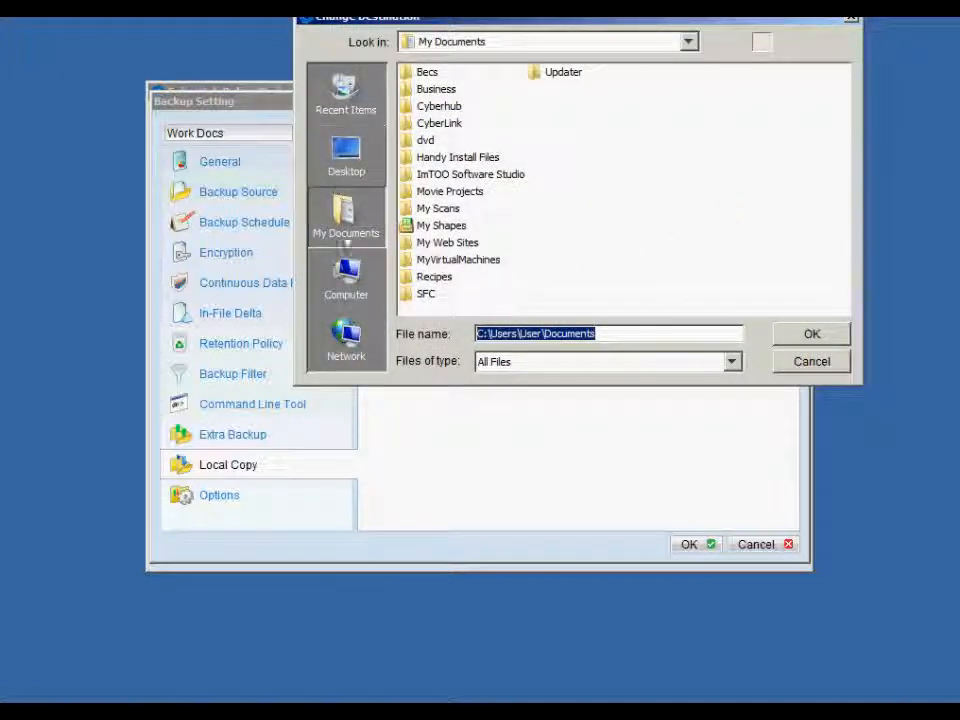
{"action": "left_click", "coordinate": [352, 290]}
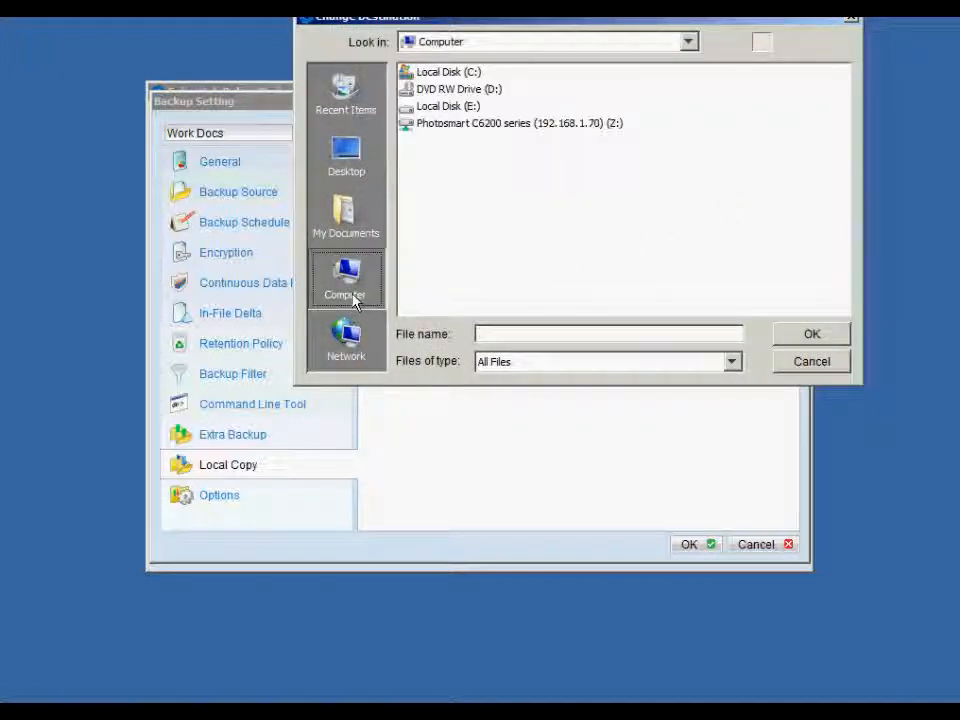
{"action": "double_click", "coordinate": [409, 108]}
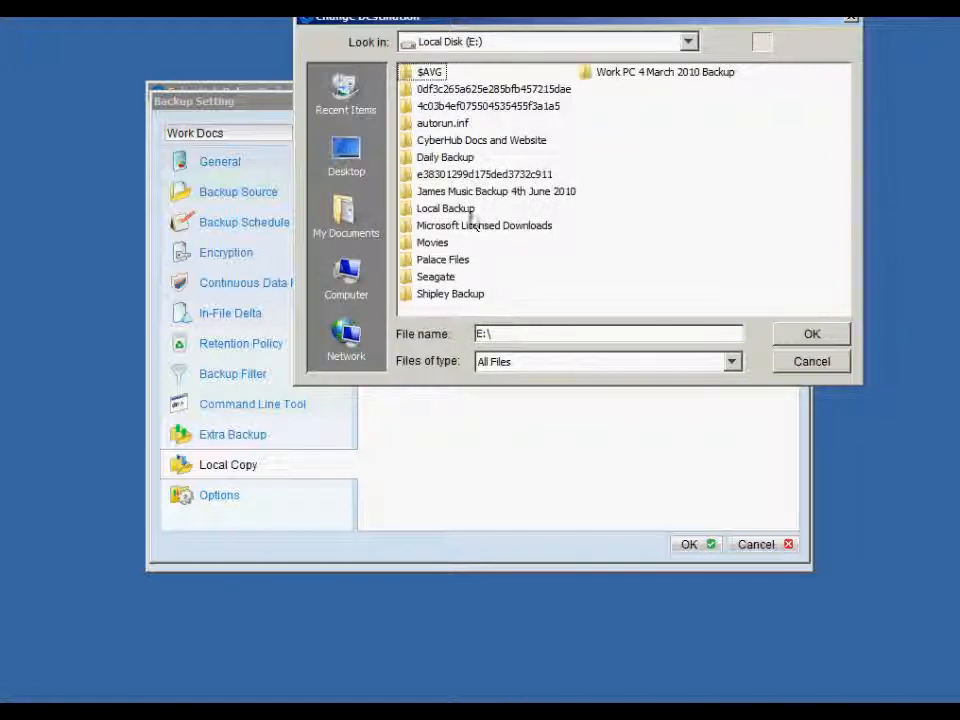
{"action": "left_click", "coordinate": [412, 210]}
{"action": "double_click", "coordinate": [412, 210]}
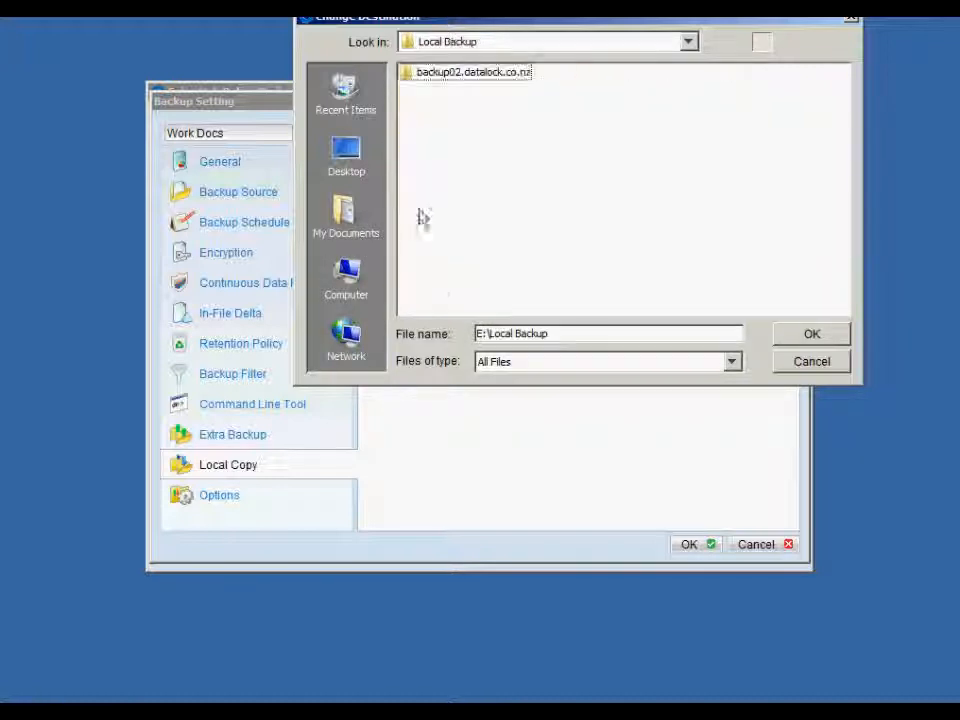
{"action": "left_click", "coordinate": [812, 362]}
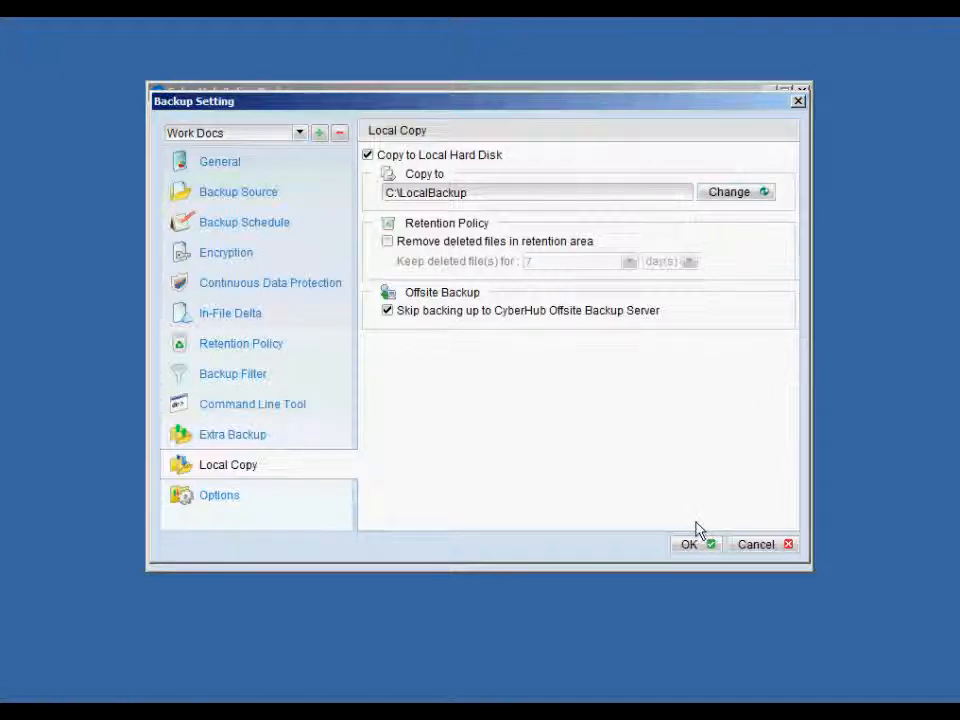
Turn off both the offsite backup skip and the copy to the local hard disk.
{"action": "left_click", "coordinate": [387, 311]}
{"action": "left_click", "coordinate": [367, 155]}
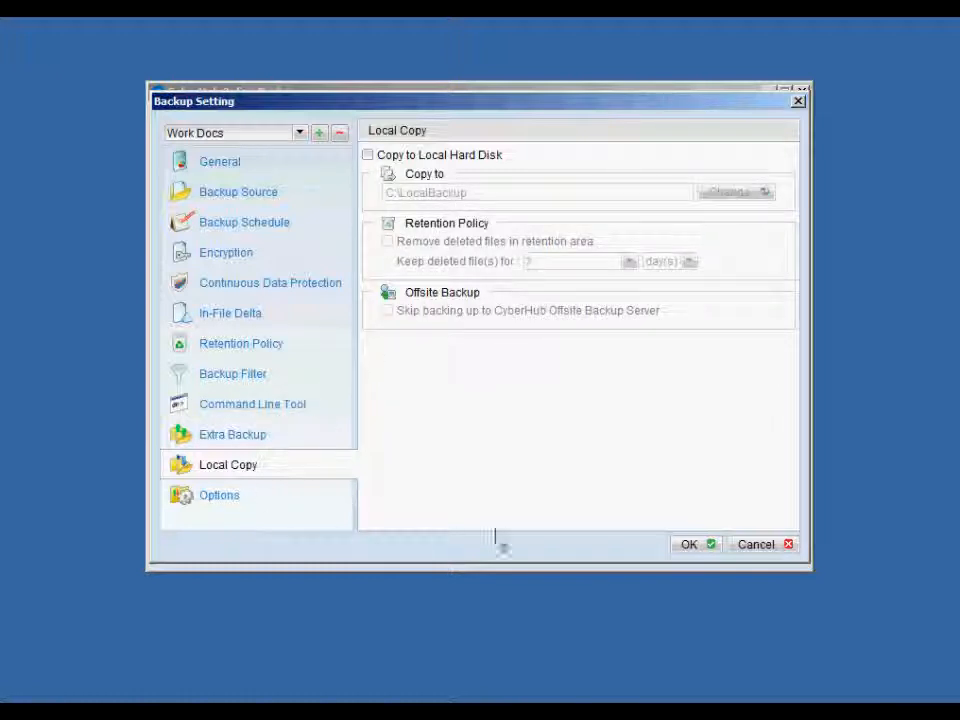
Confirm and save the backup settings, and start a file backup of the Work Docs set.
{"action": "left_click", "coordinate": [690, 545]}
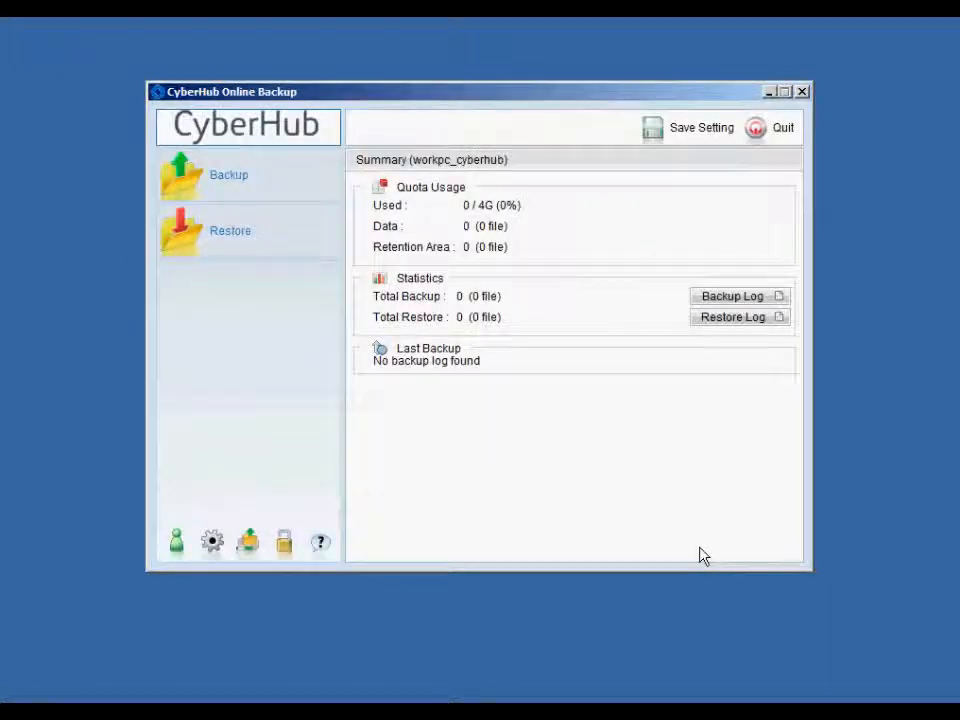
{"action": "left_click", "coordinate": [694, 134]}
{"action": "left_click", "coordinate": [484, 372]}
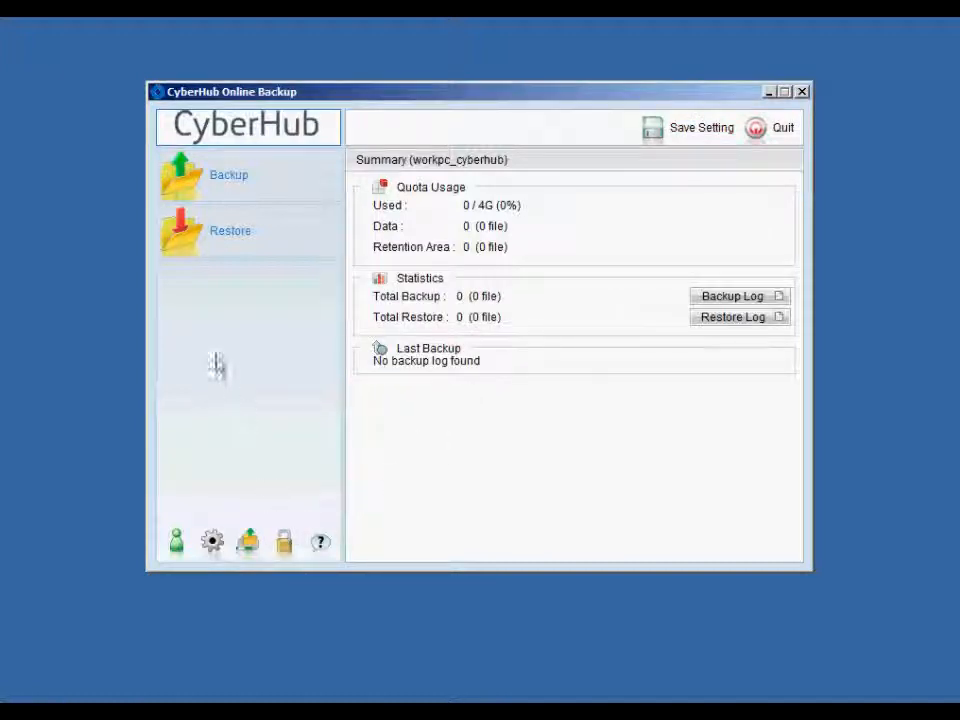
{"action": "left_click", "coordinate": [230, 178]}
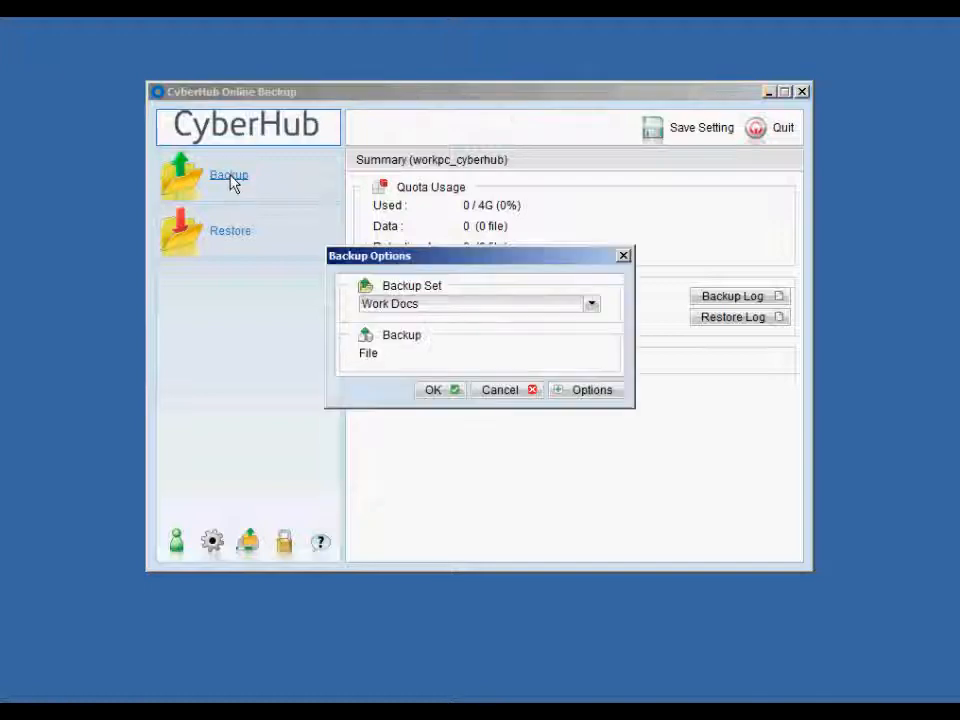
{"action": "left_click", "coordinate": [437, 391]}
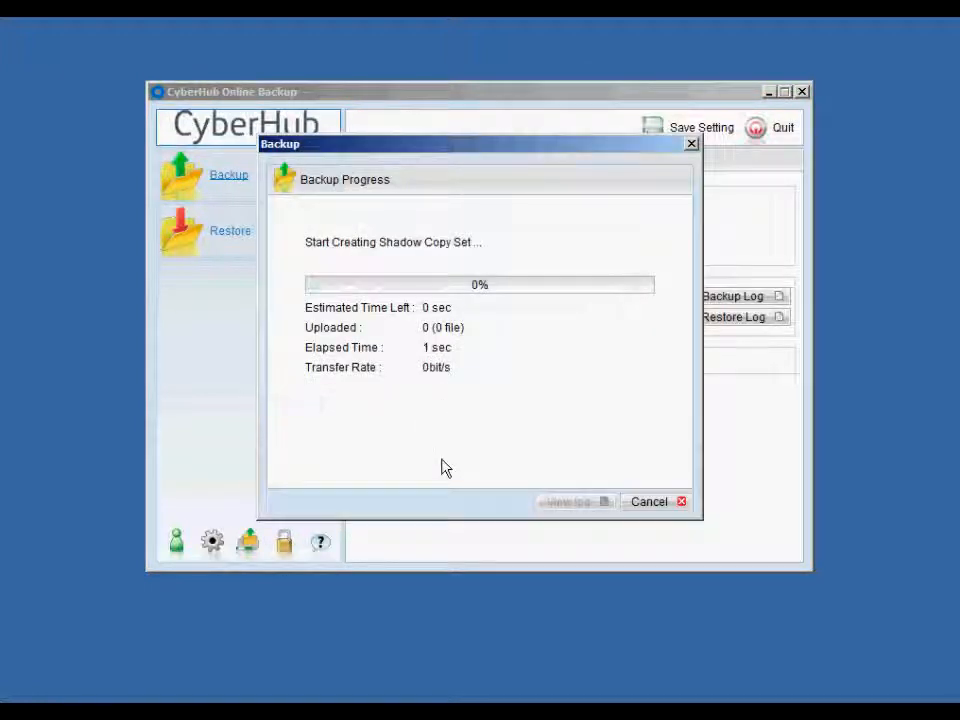